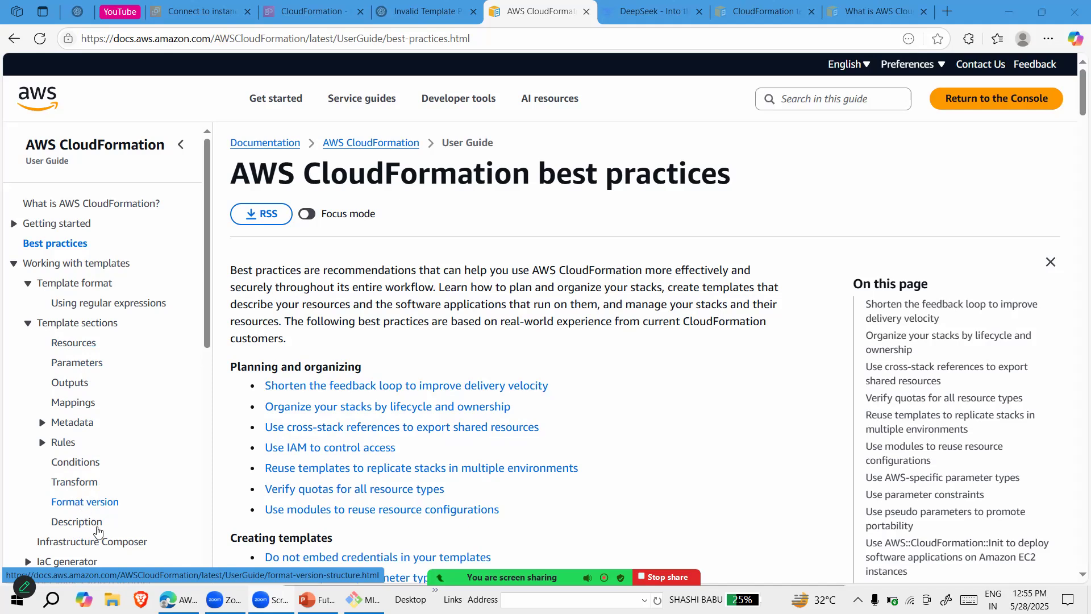
Read the template format version page and the Resources section syntax in the CloudFormation user guide
{"action": "left_click", "coordinate": [80, 504]}
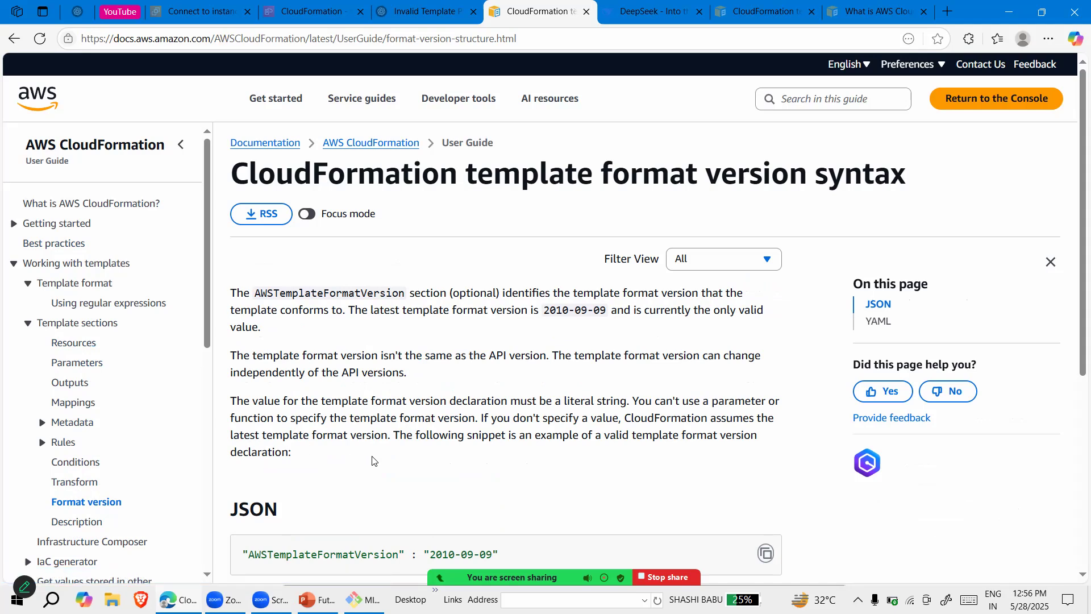
{"action": "scroll", "coordinate": [372, 461], "scroll_direction": "down", "scroll_amount": 3}
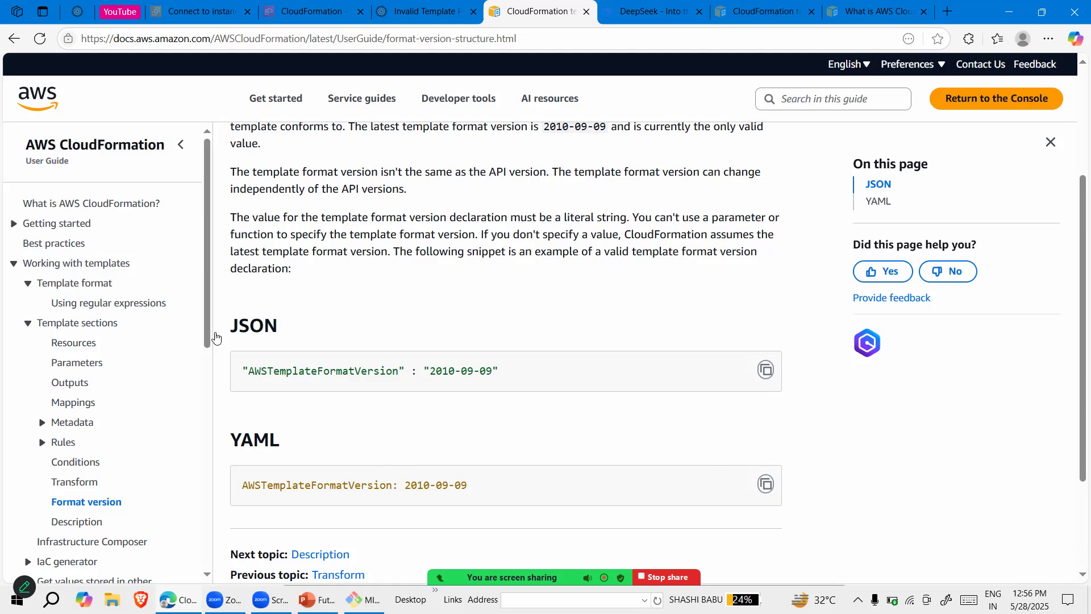
{"action": "left_click", "coordinate": [59, 343]}
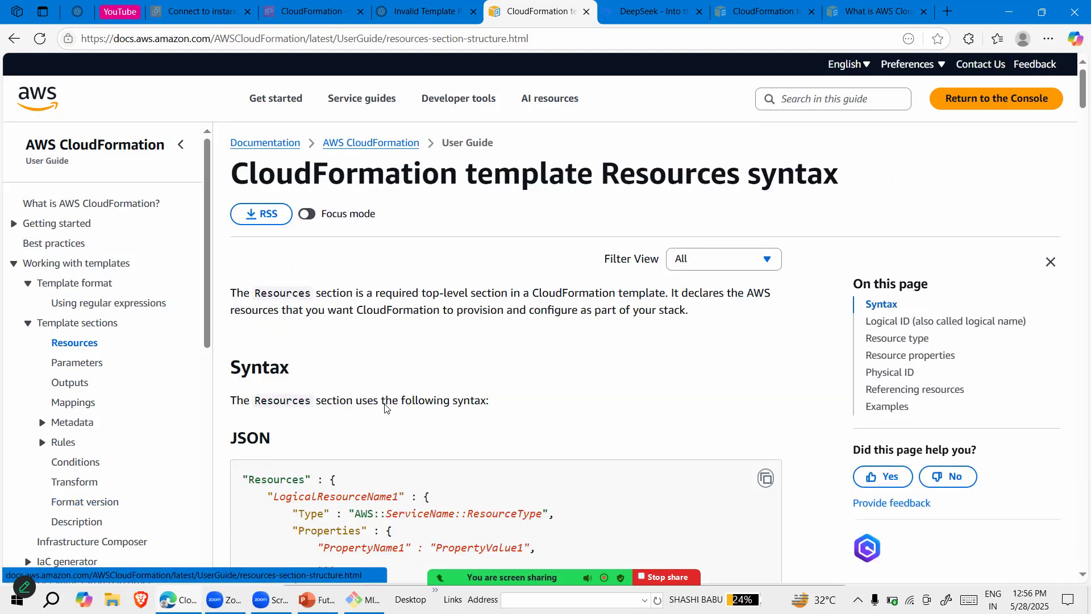
{"action": "scroll", "coordinate": [455, 446], "scroll_direction": "down", "scroll_amount": 3}
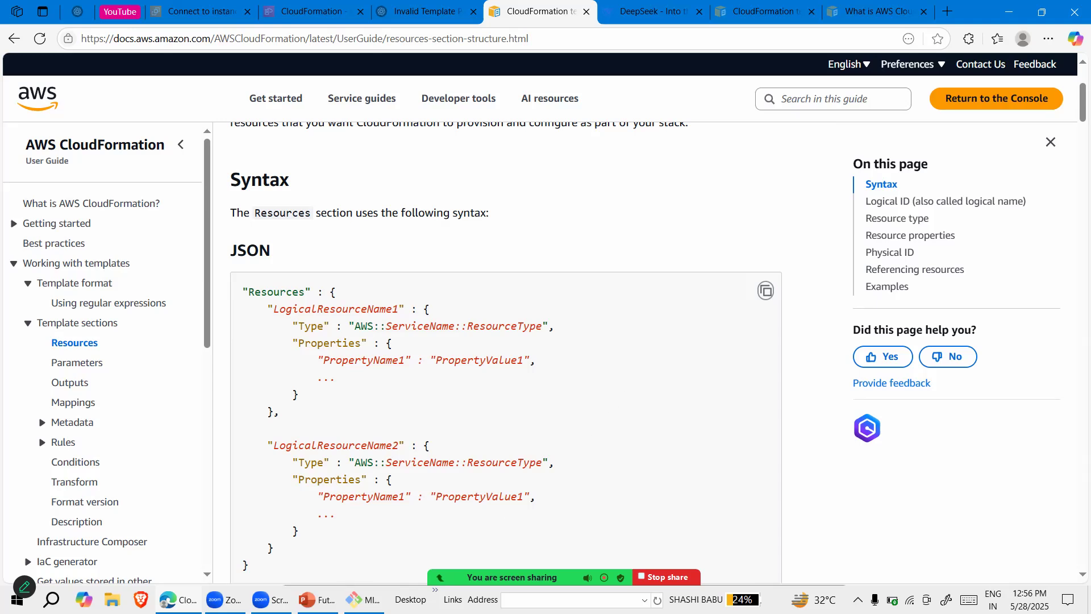
Switch to the Git Bash terminal and print the contents of ec2.yaml with cat
{"action": "left_click", "coordinate": [358, 599]}
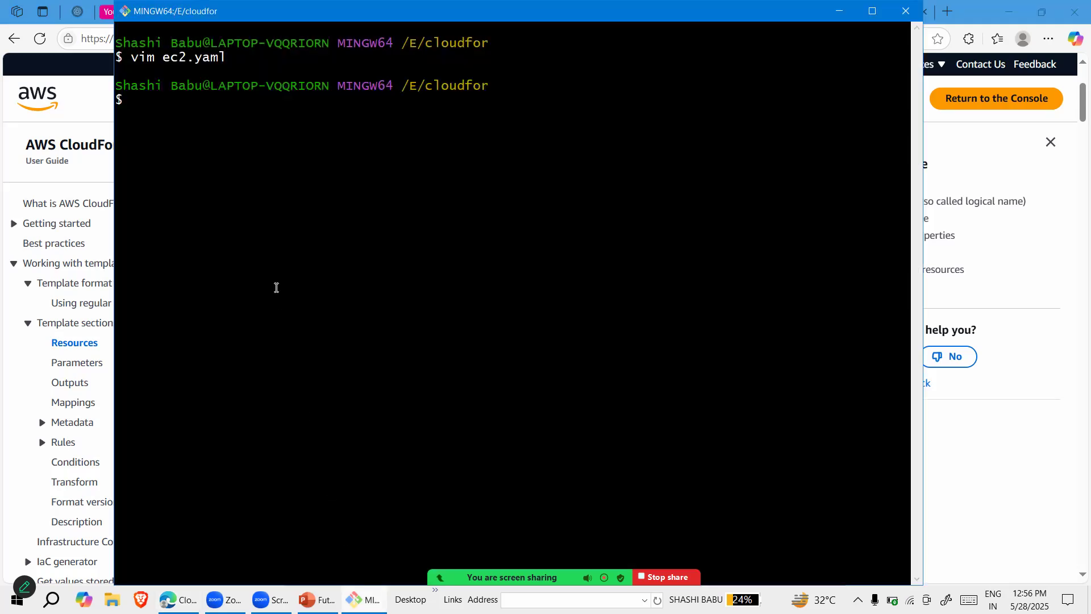
{"action": "type", "text": "vim ec2.yaml"}
{"action": "key", "text": "BackSpace"}
{"action": "key", "text": "BackSpace"}
{"action": "key", "text": "BackSpace"}
{"action": "type", "text": "cat"}
{"action": "key", "text": "Return"}
Examine the format version, description, resource names, EC2 key name and Outputs section of the printed template
{"action": "scroll", "coordinate": [313, 205], "scroll_direction": "up", "scroll_amount": 2}
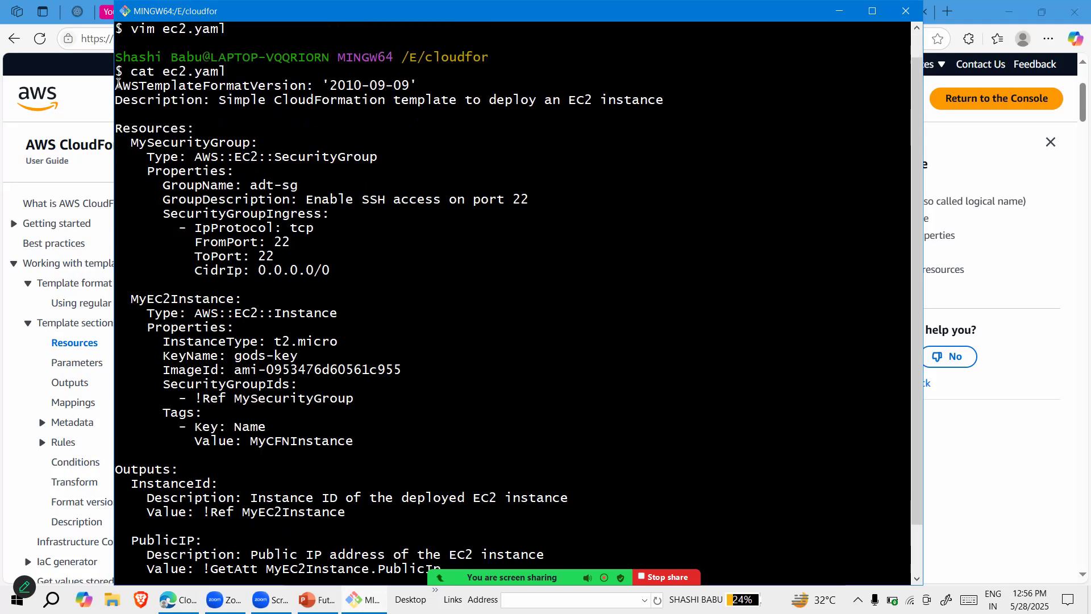
{"action": "triple_click", "coordinate": [166, 87]}
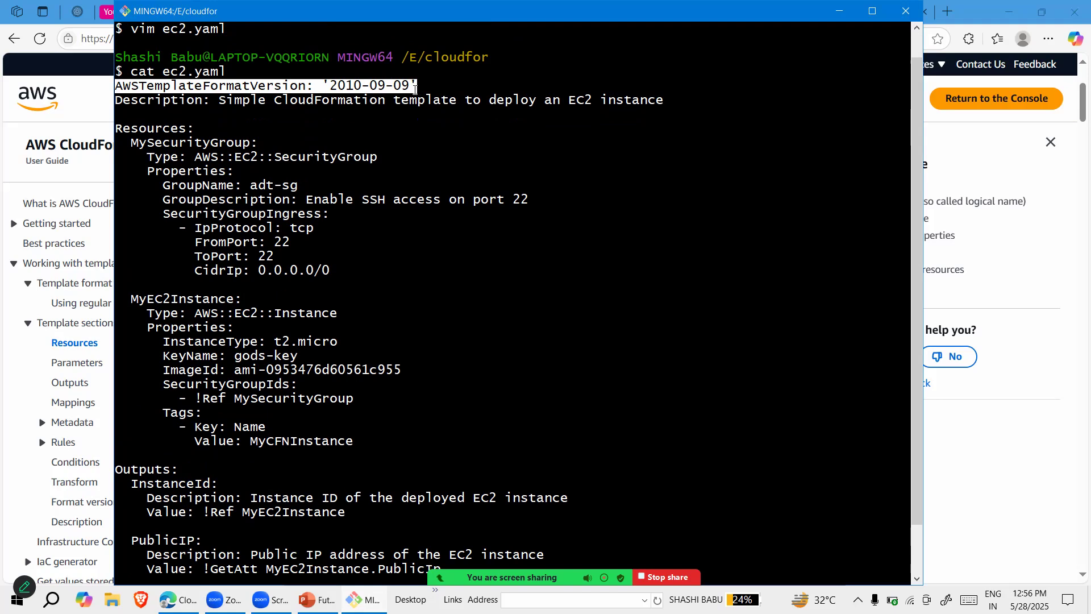
{"action": "left_click_drag", "start_coordinate": [116, 99], "coordinate": [452, 100]}
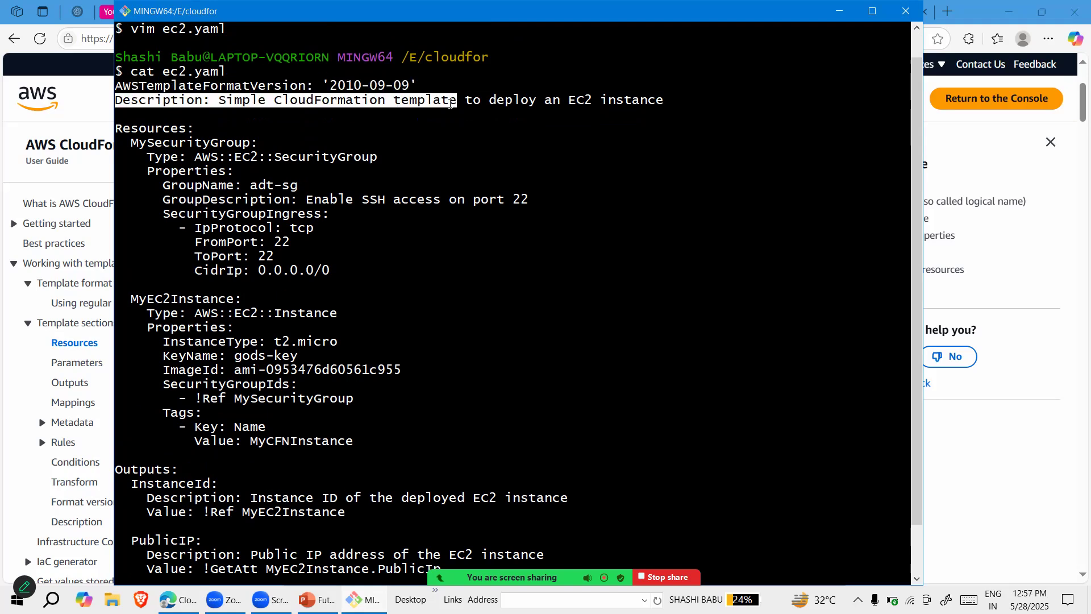
{"action": "left_click", "coordinate": [489, 157]}
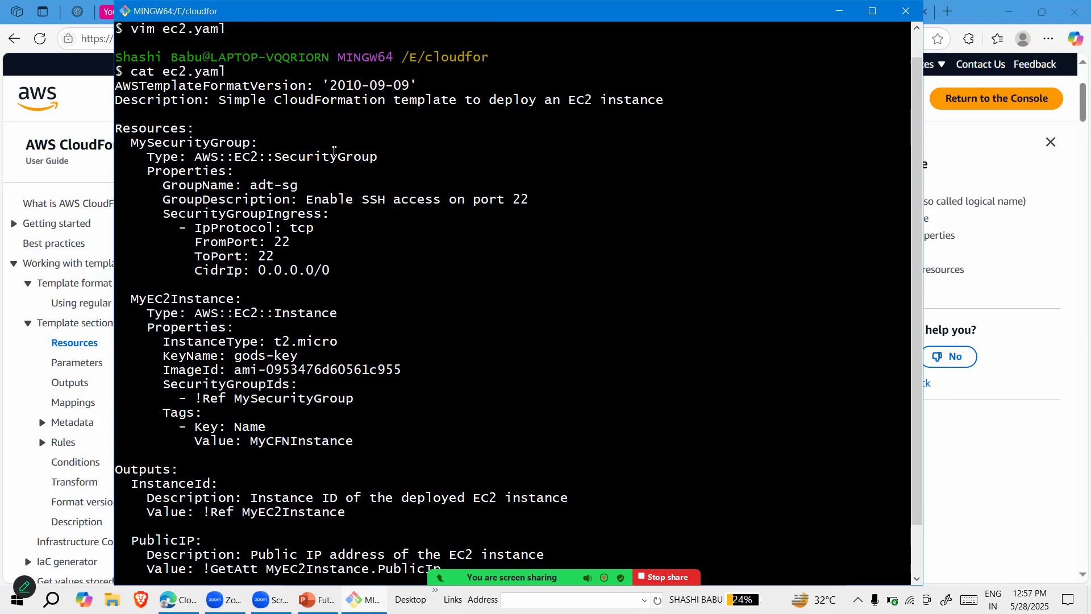
{"action": "left_click_drag", "start_coordinate": [116, 124], "coordinate": [163, 128]}
{"action": "left_click", "coordinate": [158, 166]}
{"action": "left_click_drag", "start_coordinate": [128, 140], "coordinate": [248, 138]}
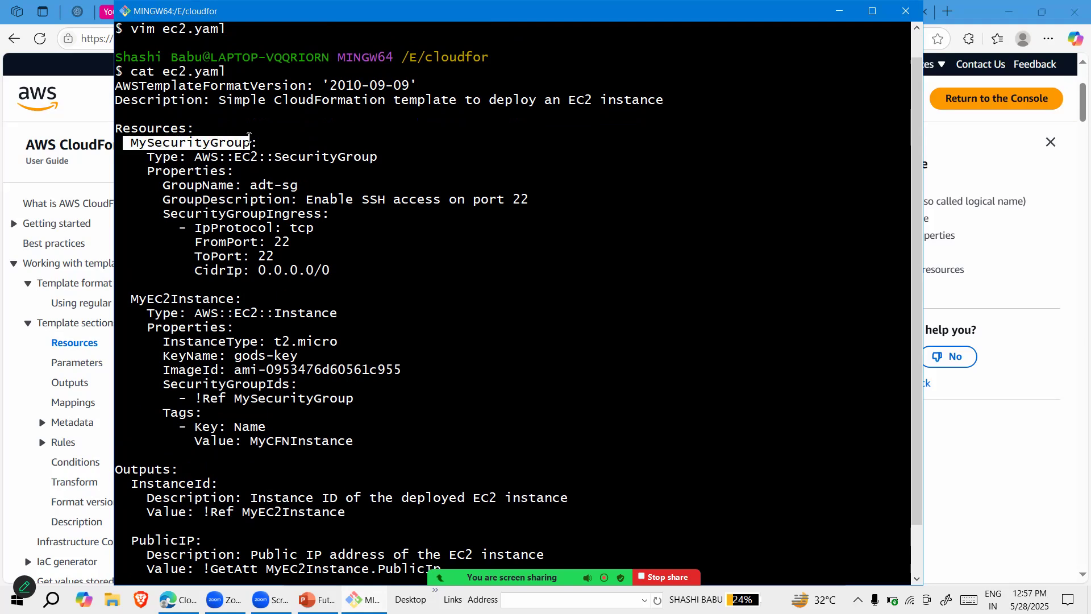
{"action": "left_click_drag", "start_coordinate": [125, 298], "coordinate": [233, 301]}
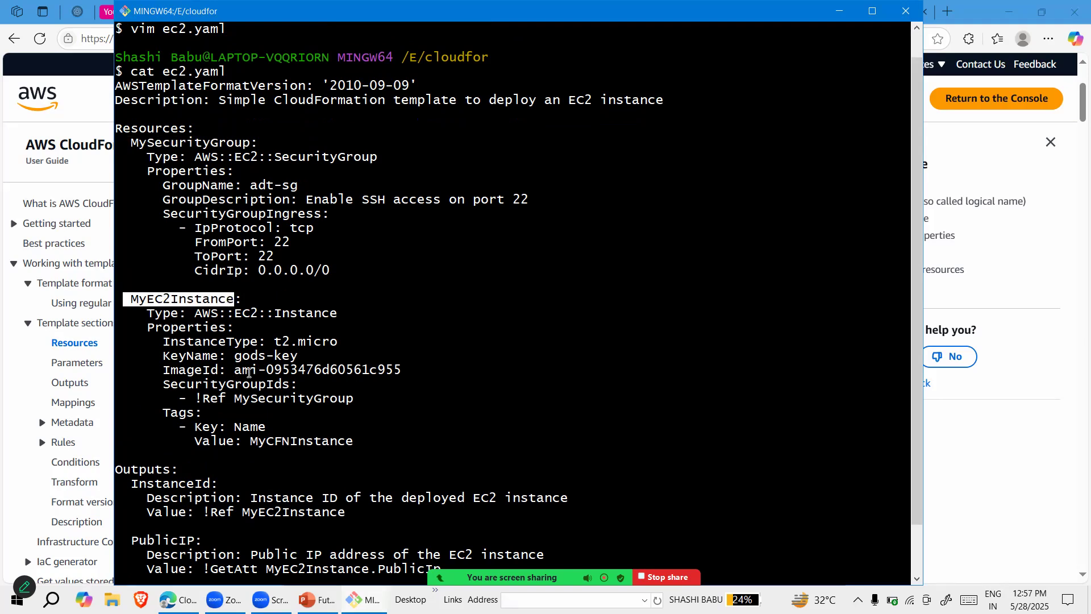
{"action": "left_click", "coordinate": [234, 356]}
{"action": "left_click_drag", "start_coordinate": [295, 354], "coordinate": [296, 354]}
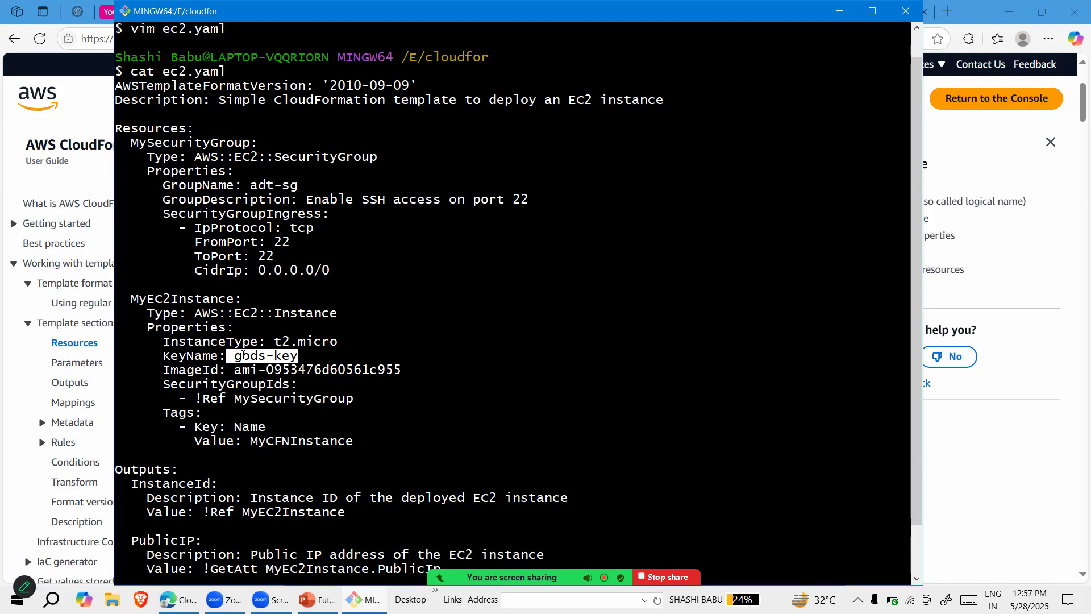
{"action": "scroll", "coordinate": [341, 362], "scroll_direction": "down", "scroll_amount": 2}
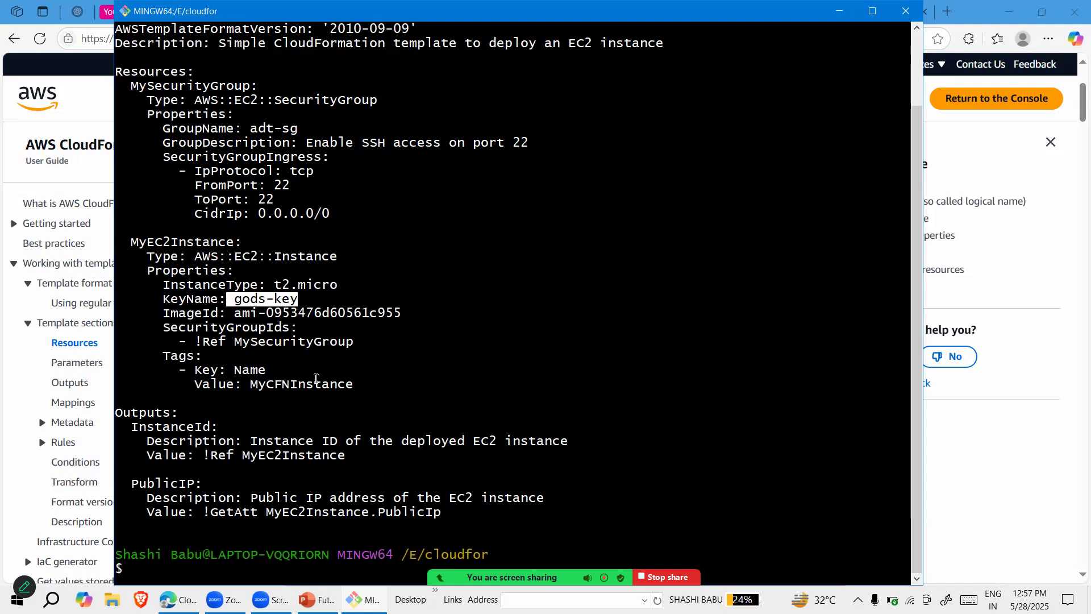
{"action": "left_click_drag", "start_coordinate": [115, 407], "coordinate": [282, 442]}
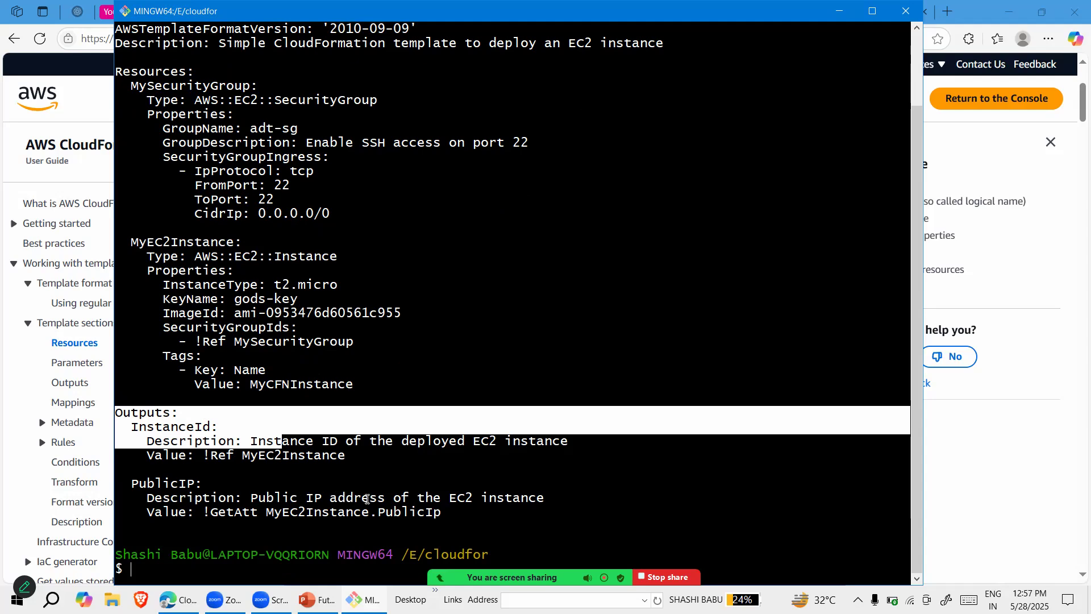
{"action": "left_click", "coordinate": [405, 475]}
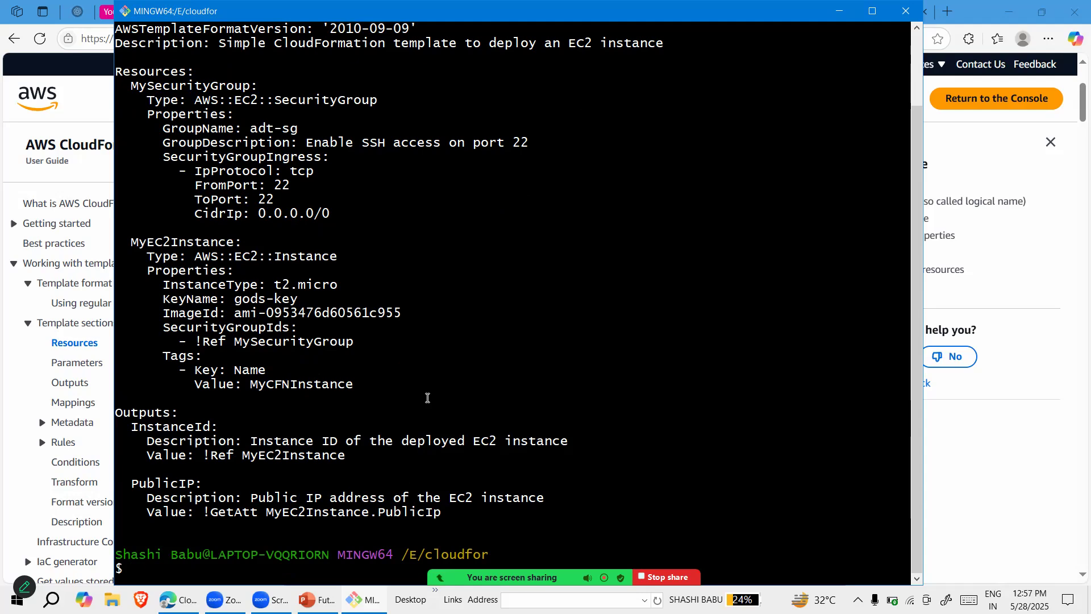
Review the security group's ingress rule in the template, including its protocol, ports and CIDR range
{"action": "scroll", "coordinate": [428, 398], "scroll_direction": "up", "scroll_amount": 2}
{"action": "left_click_drag", "start_coordinate": [352, 301], "coordinate": [114, 243]}
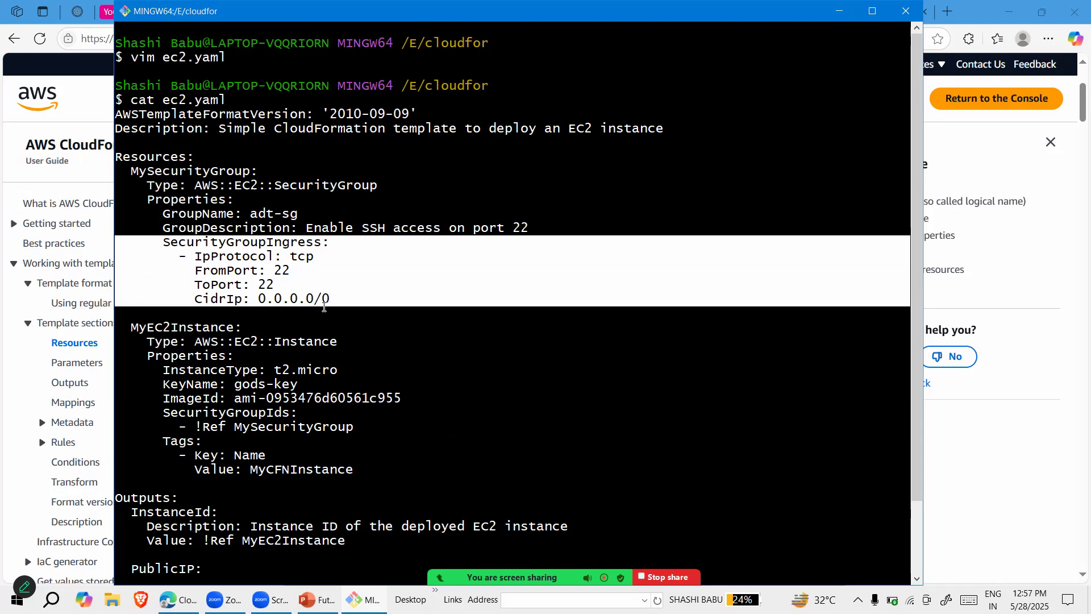
{"action": "left_click", "coordinate": [291, 321]}
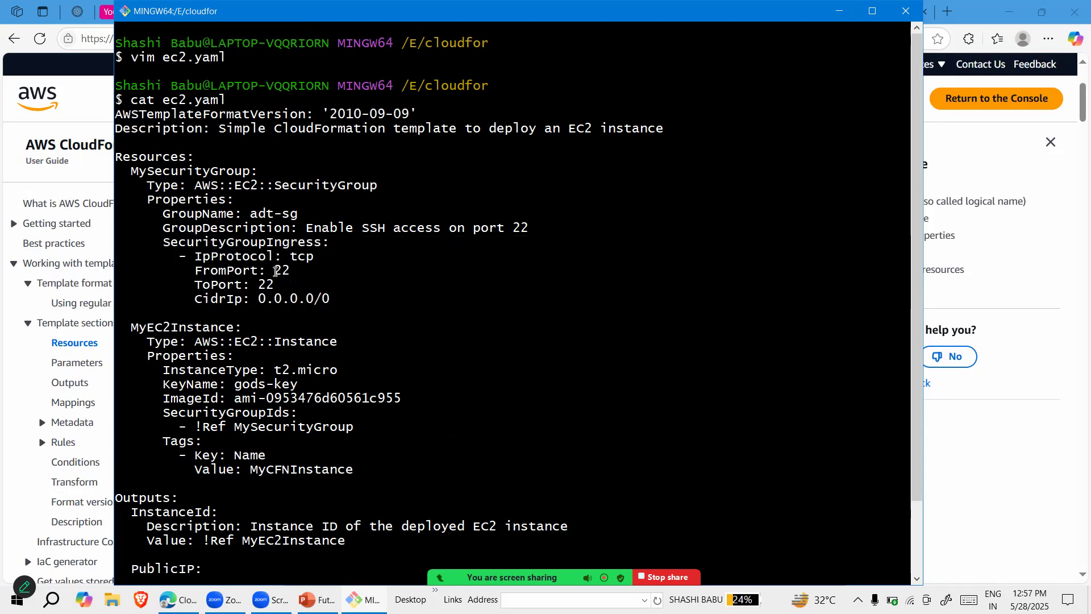
{"action": "left_click_drag", "start_coordinate": [298, 271], "coordinate": [275, 271]}
{"action": "left_click_drag", "start_coordinate": [339, 300], "coordinate": [192, 301]}
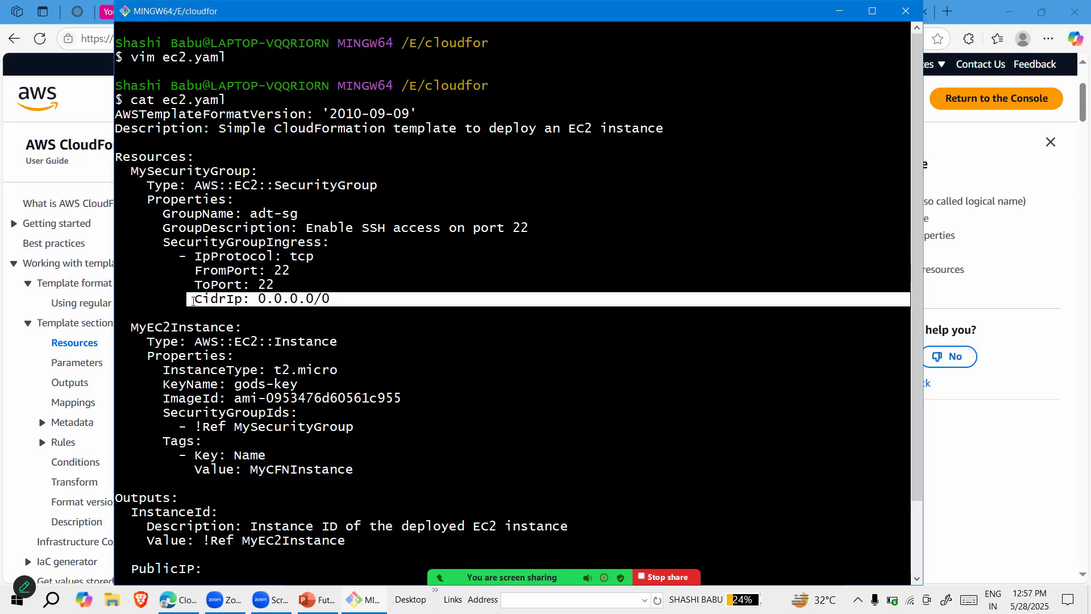
{"action": "left_click", "coordinate": [262, 316]}
{"action": "left_click_drag", "start_coordinate": [260, 302], "coordinate": [348, 311]}
{"action": "left_click", "coordinate": [364, 323]}
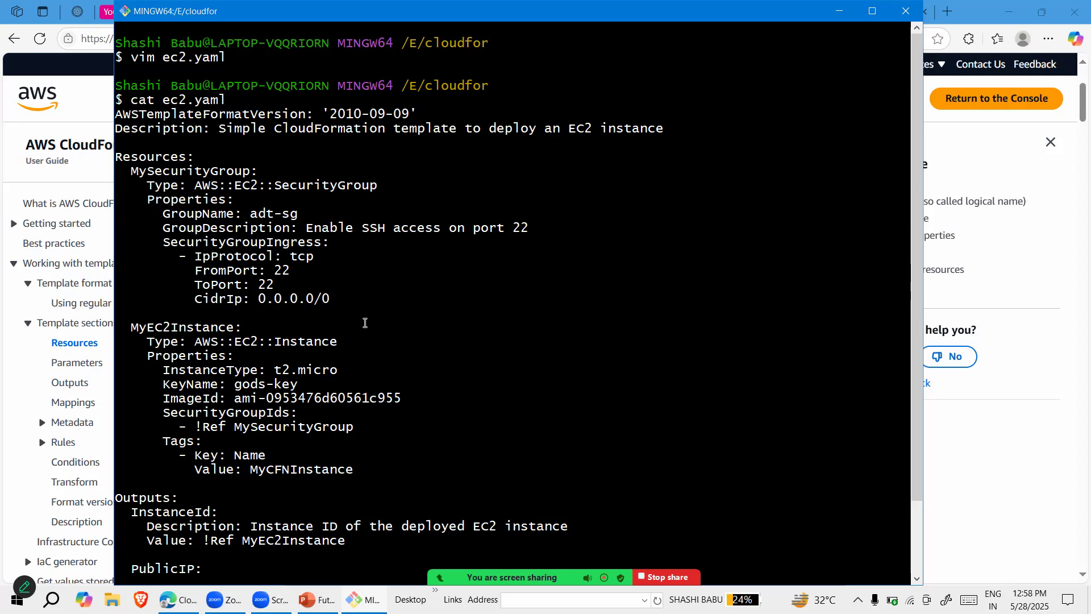
{"action": "scroll", "coordinate": [301, 259], "scroll_direction": "down", "scroll_amount": 2}
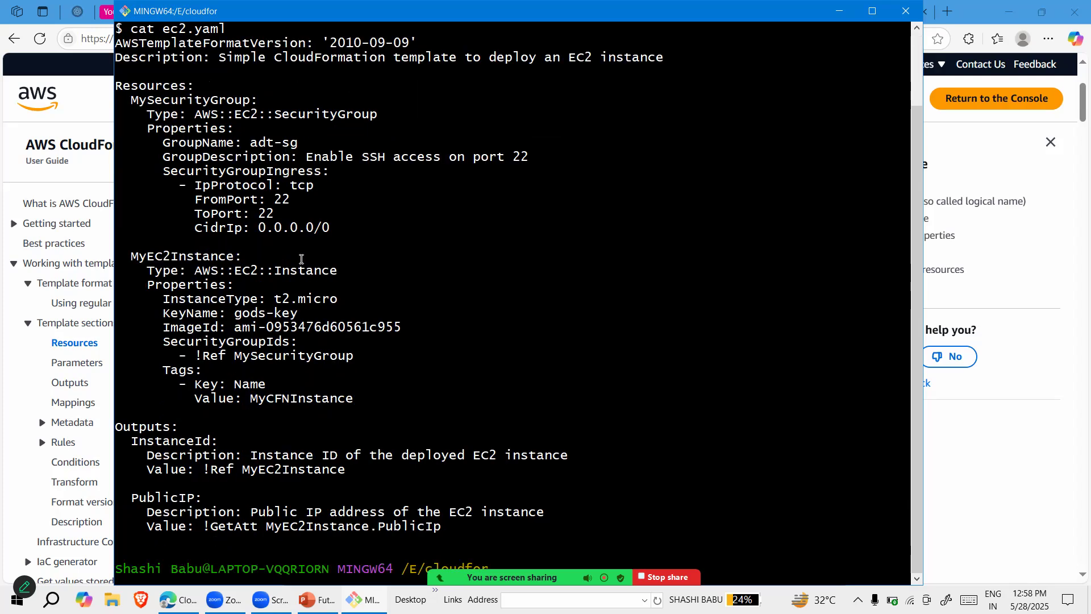
{"action": "scroll", "coordinate": [301, 259], "scroll_direction": "up", "scroll_amount": 2}
{"action": "scroll", "coordinate": [301, 259], "scroll_direction": "down", "scroll_amount": 1}
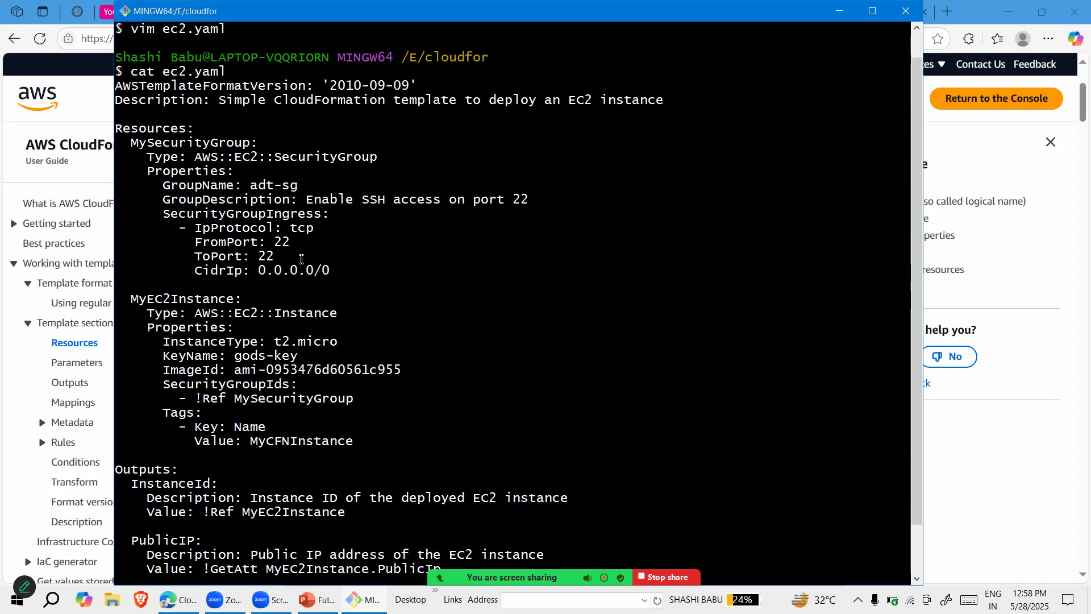
{"action": "scroll", "coordinate": [301, 259], "scroll_direction": "down", "scroll_amount": 2}
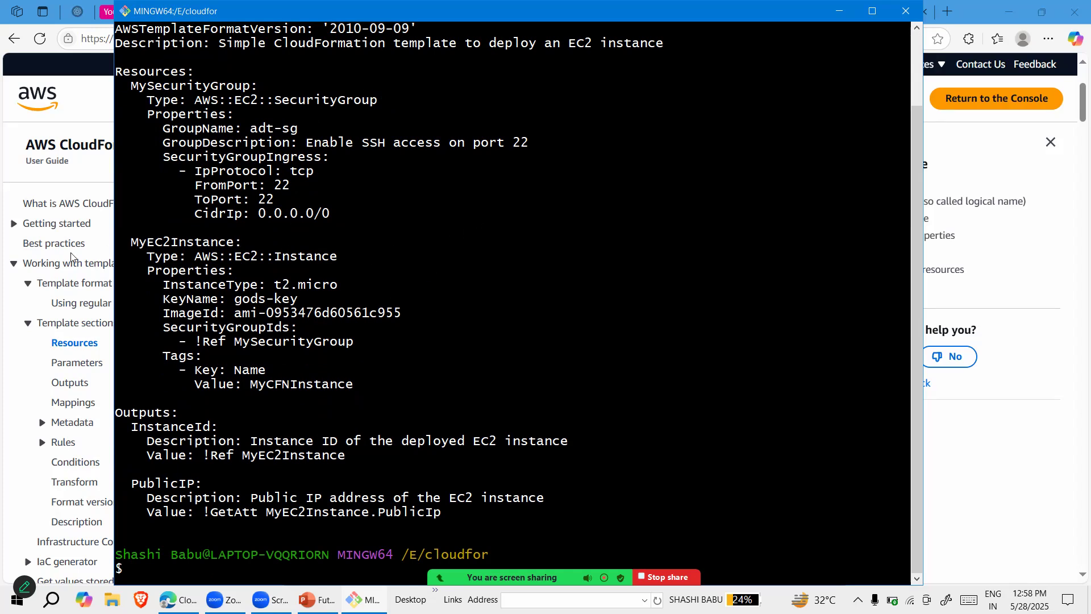
Switch to the CloudFormation console in the browser and start creating a new stack
{"action": "left_click", "coordinate": [74, 346]}
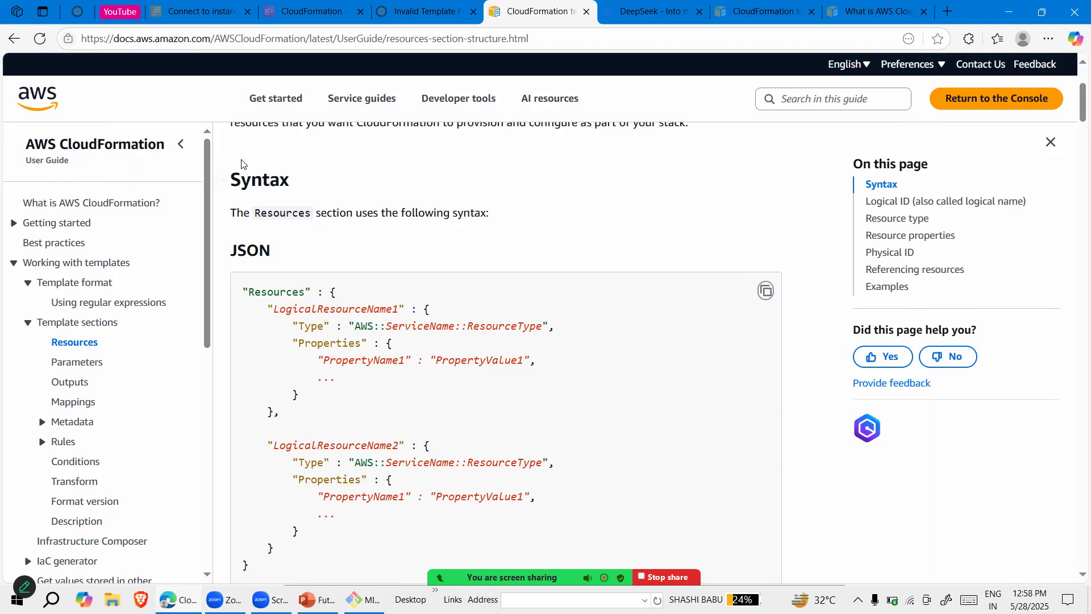
{"action": "left_click", "coordinate": [301, 13]}
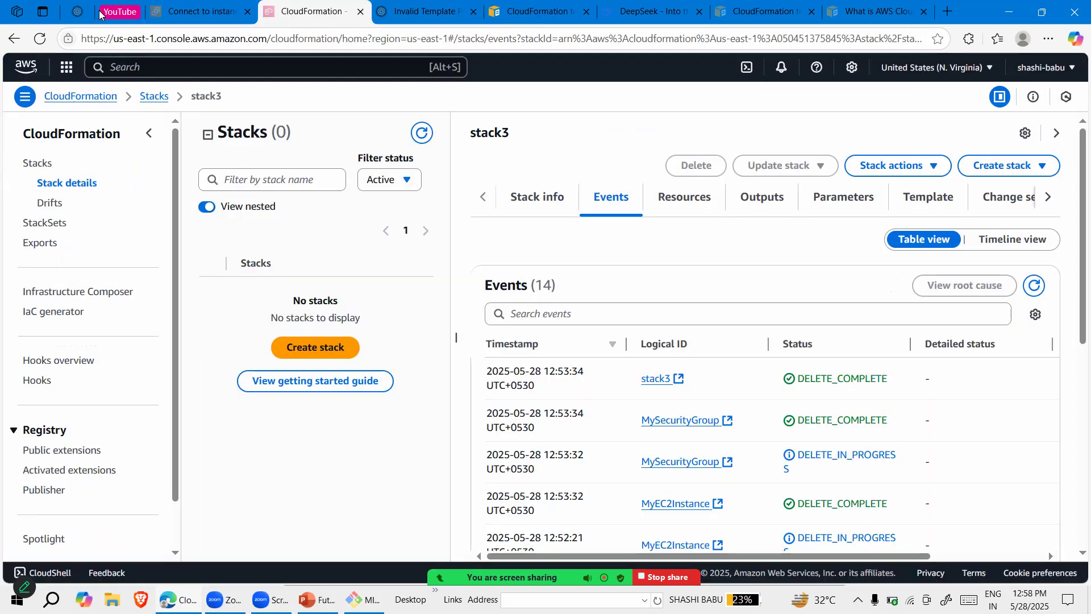
{"action": "left_click", "coordinate": [78, 97]}
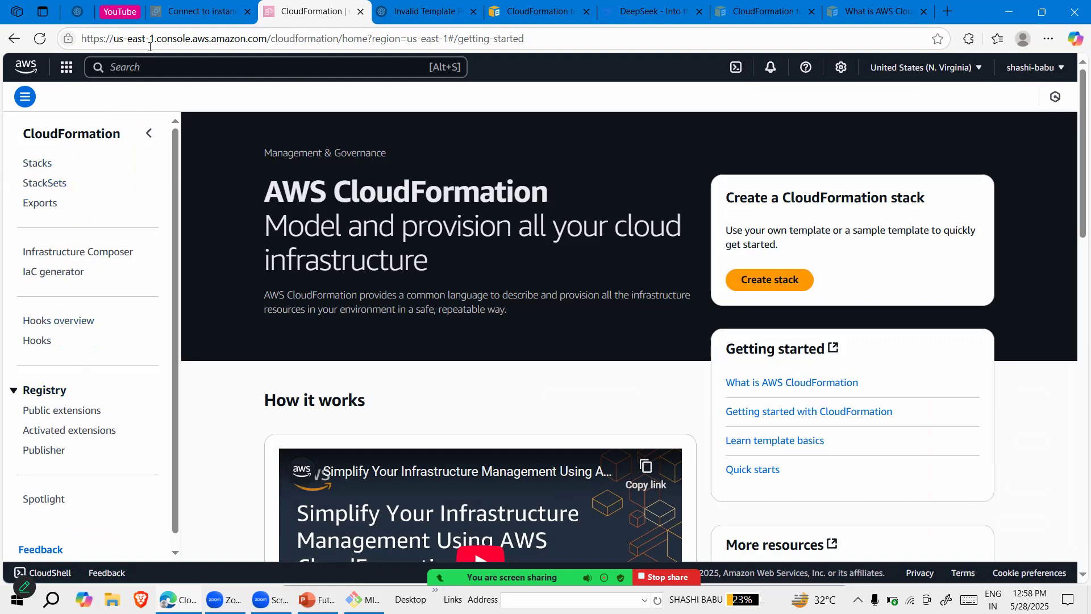
{"action": "left_click", "coordinate": [740, 278]}
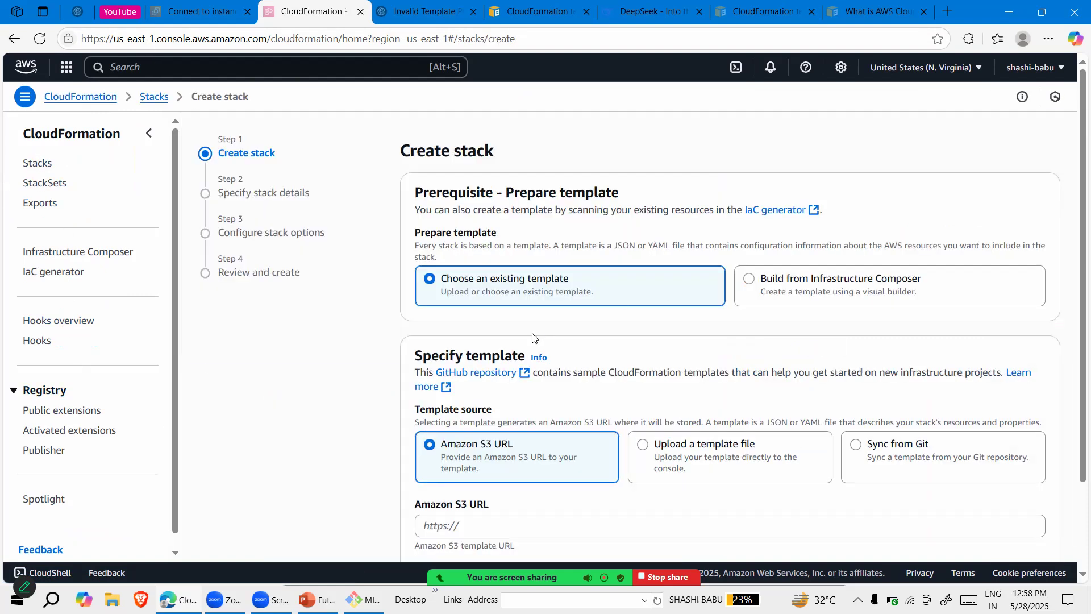
Upload the ec2 YAML file from the cloudfor folder as the stack's template and continue to the stack details
{"action": "left_click", "coordinate": [683, 465]}
{"action": "scroll", "coordinate": [454, 421], "scroll_direction": "down", "scroll_amount": 2}
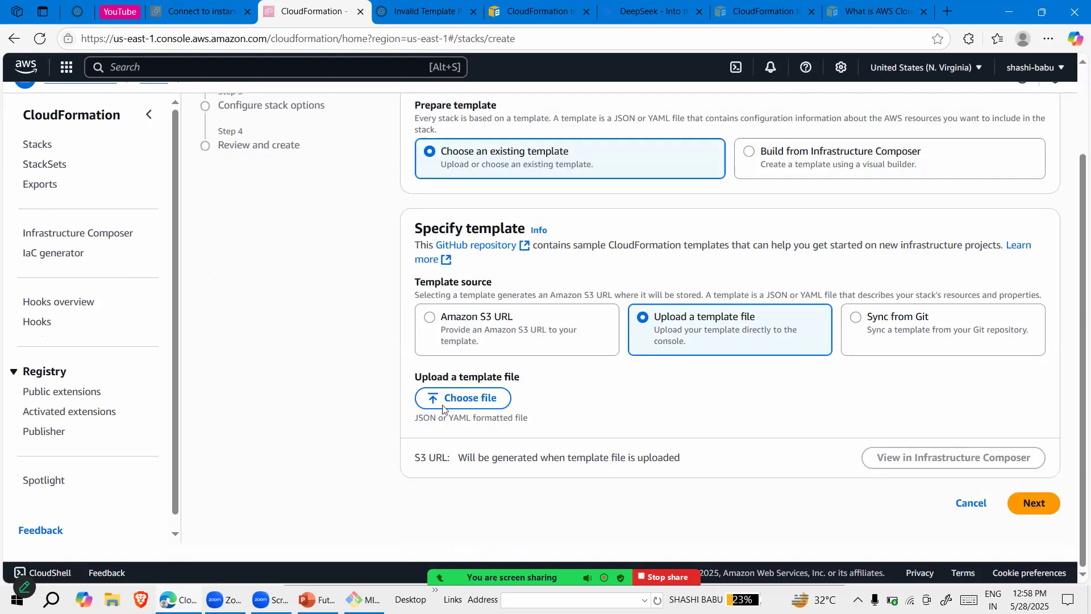
{"action": "left_click", "coordinate": [435, 423]}
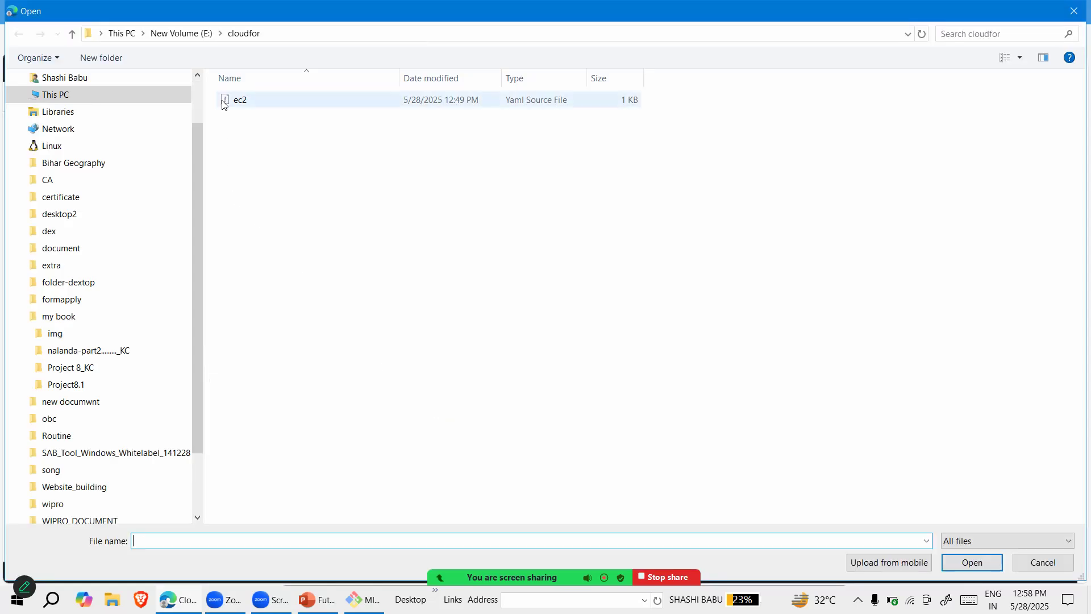
{"action": "left_click", "coordinate": [223, 103]}
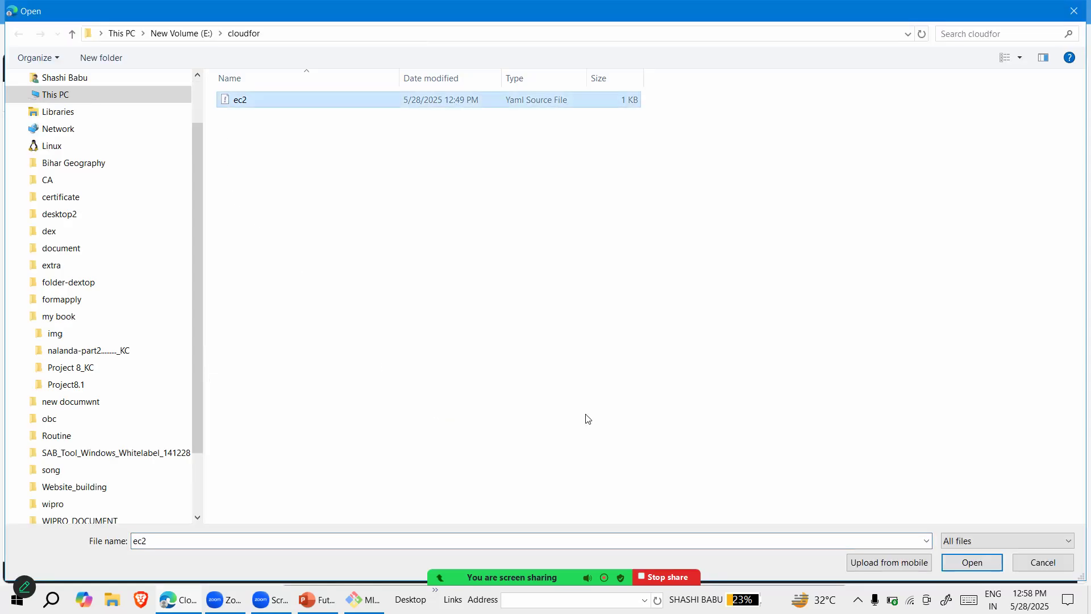
{"action": "left_click", "coordinate": [973, 561]}
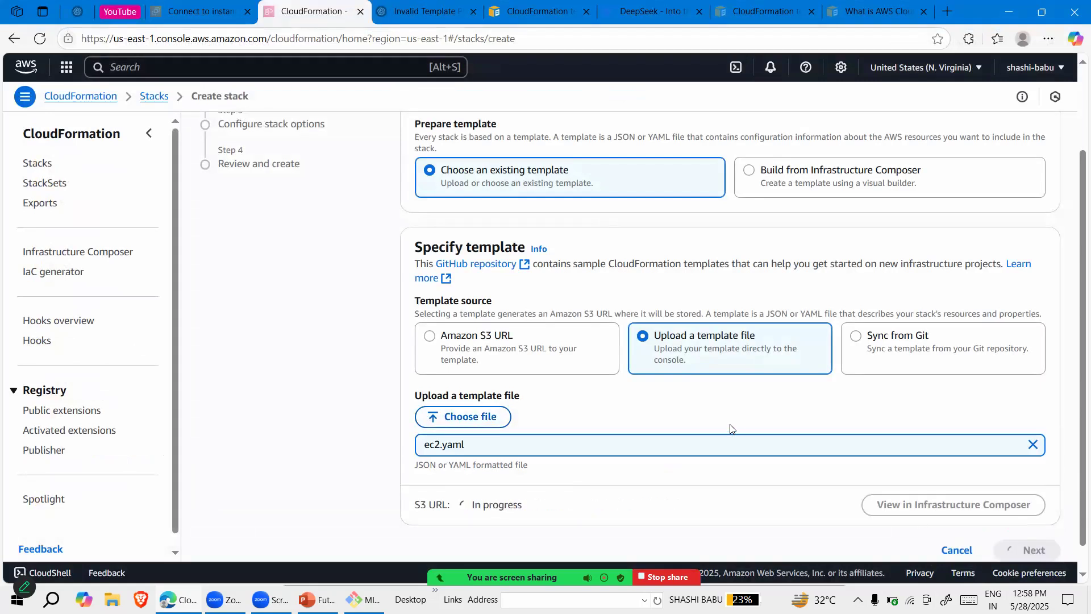
{"action": "scroll", "coordinate": [730, 429], "scroll_direction": "down", "scroll_amount": 2}
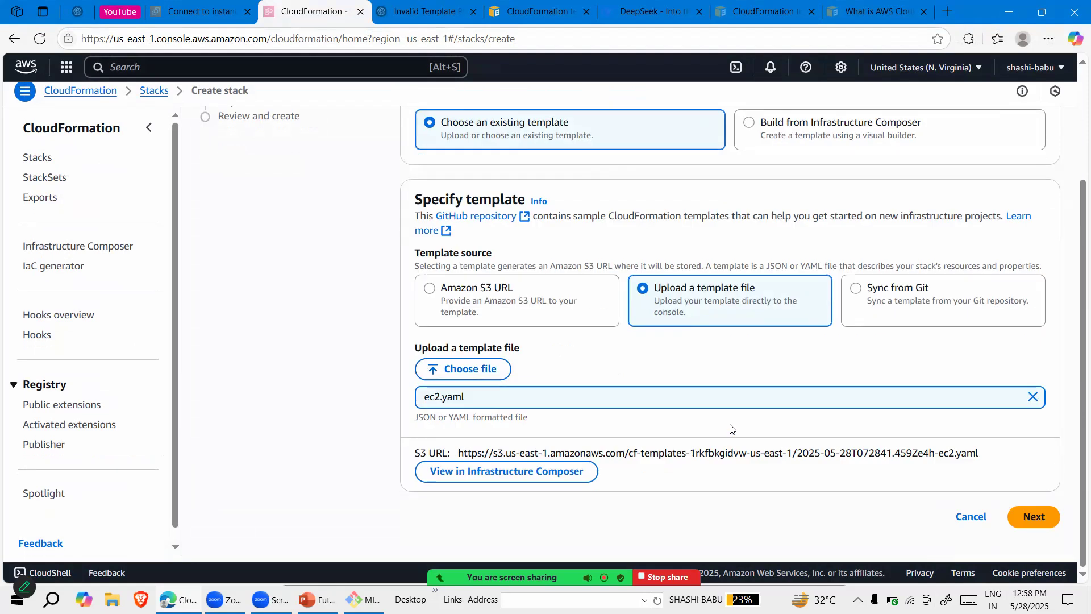
{"action": "left_click", "coordinate": [1033, 521]}
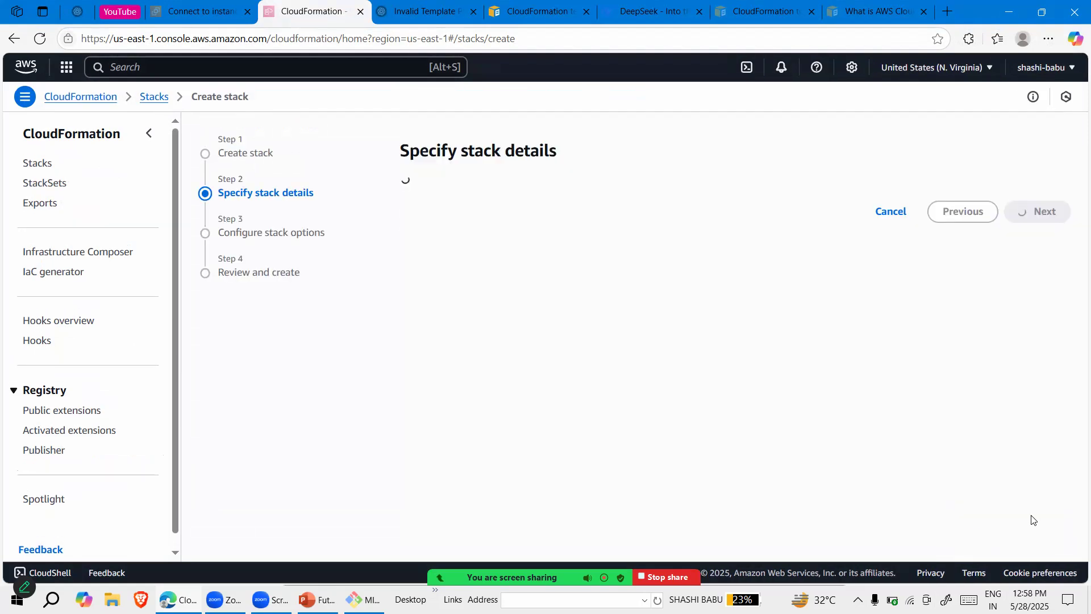
Name the stack stackapp
{"action": "left_click", "coordinate": [457, 231]}
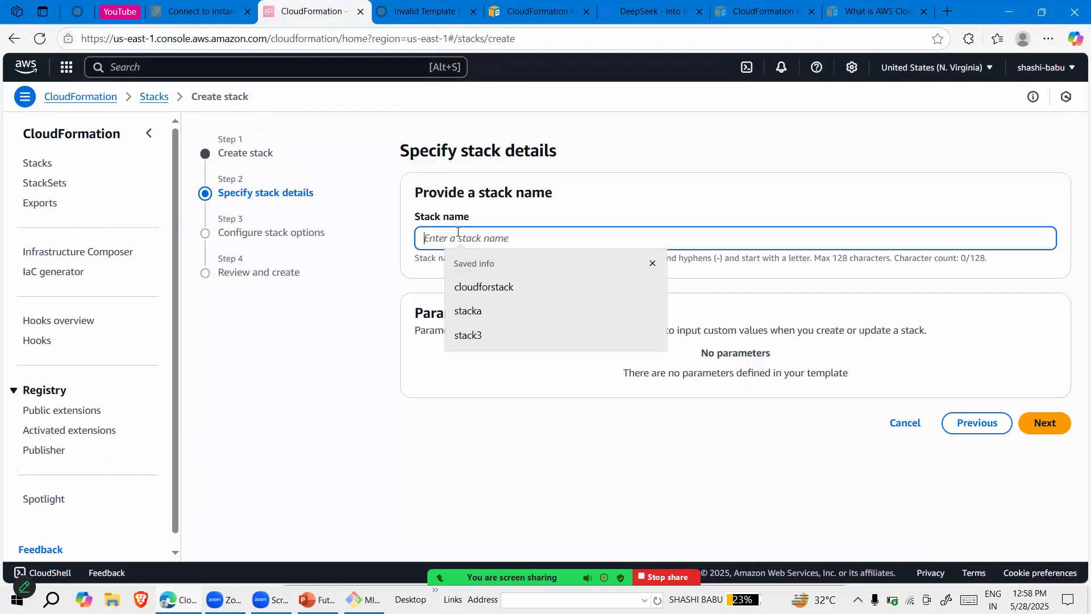
{"action": "type", "text": "stac"}
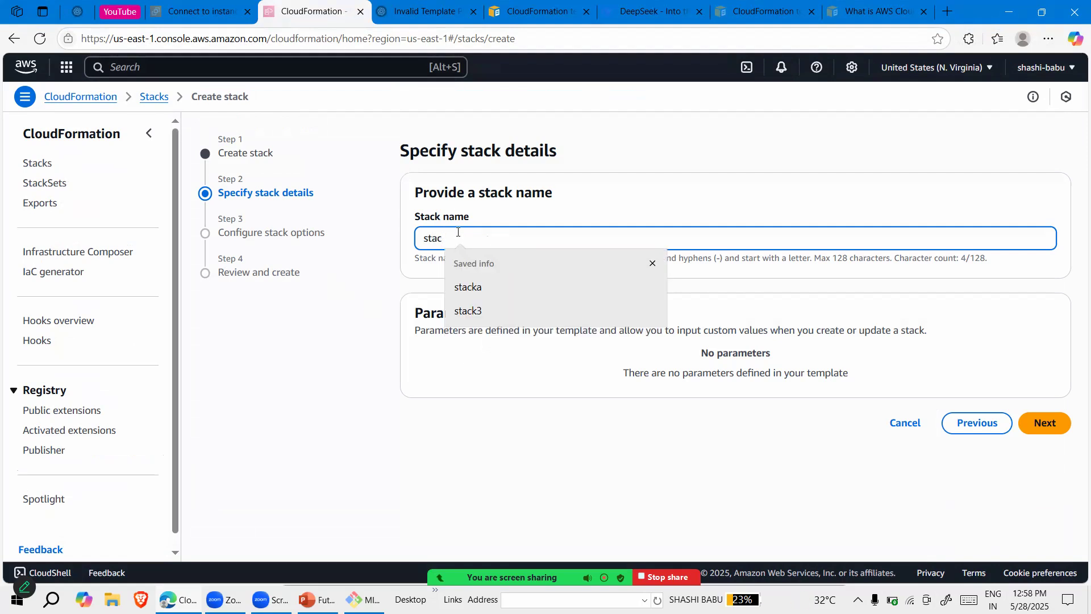
{"action": "type", "text": "kapp"}
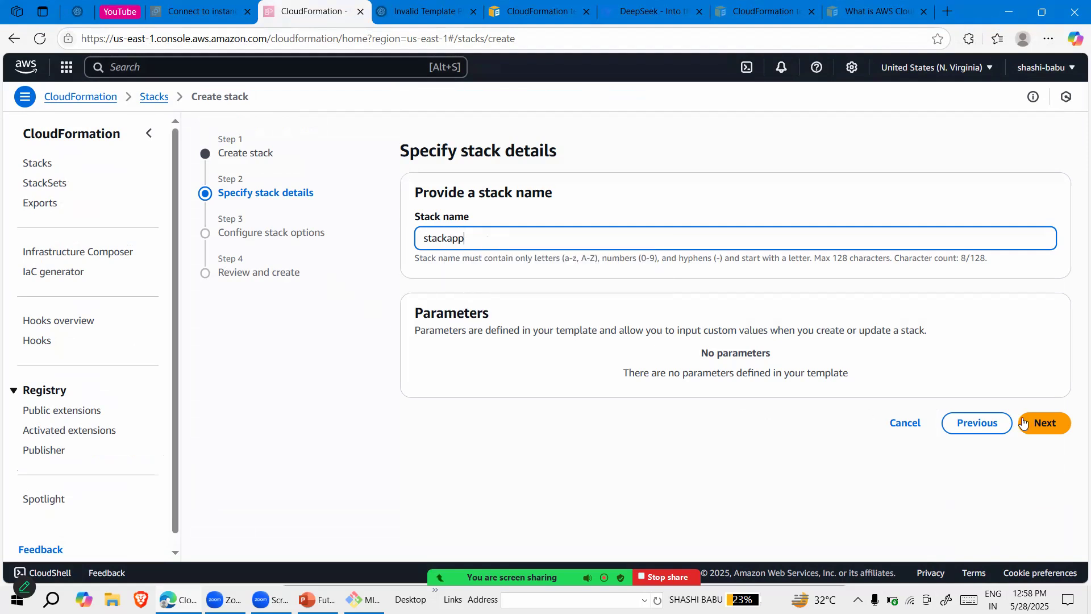
Continue to the stack options and look through the tags, IAM permissions, failure behaviour and additional settings
{"action": "left_click", "coordinate": [1040, 423]}
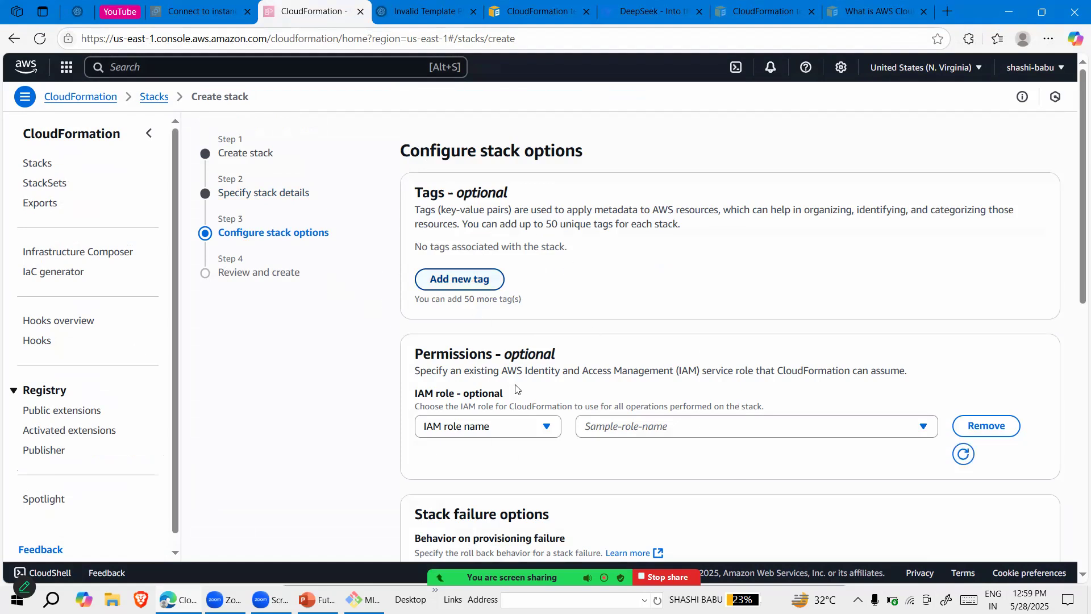
{"action": "scroll", "coordinate": [560, 419], "scroll_direction": "down", "scroll_amount": 1}
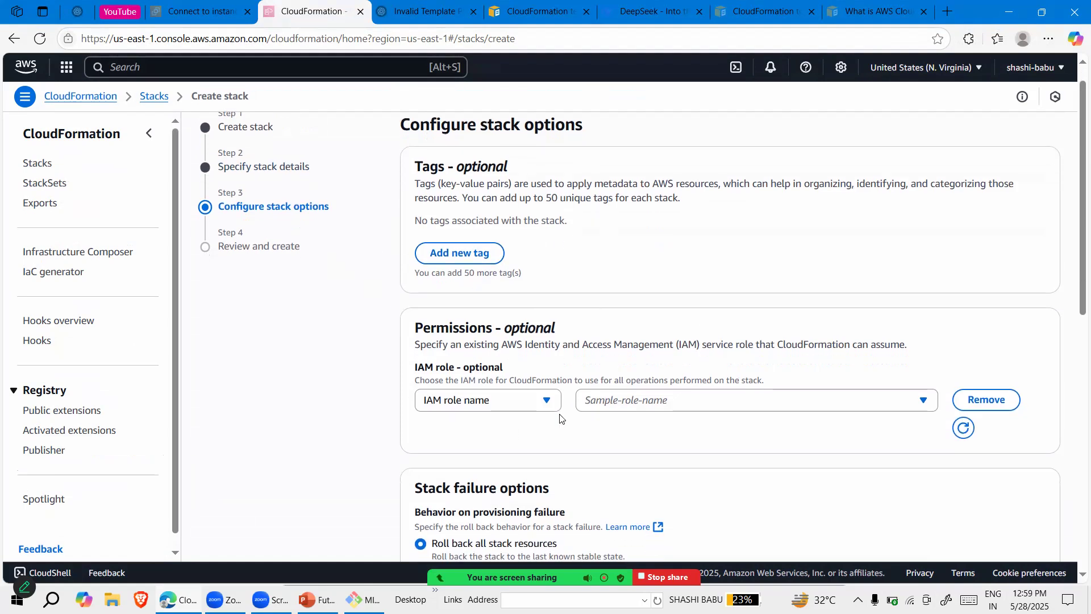
{"action": "scroll", "coordinate": [559, 419], "scroll_direction": "down", "scroll_amount": 1}
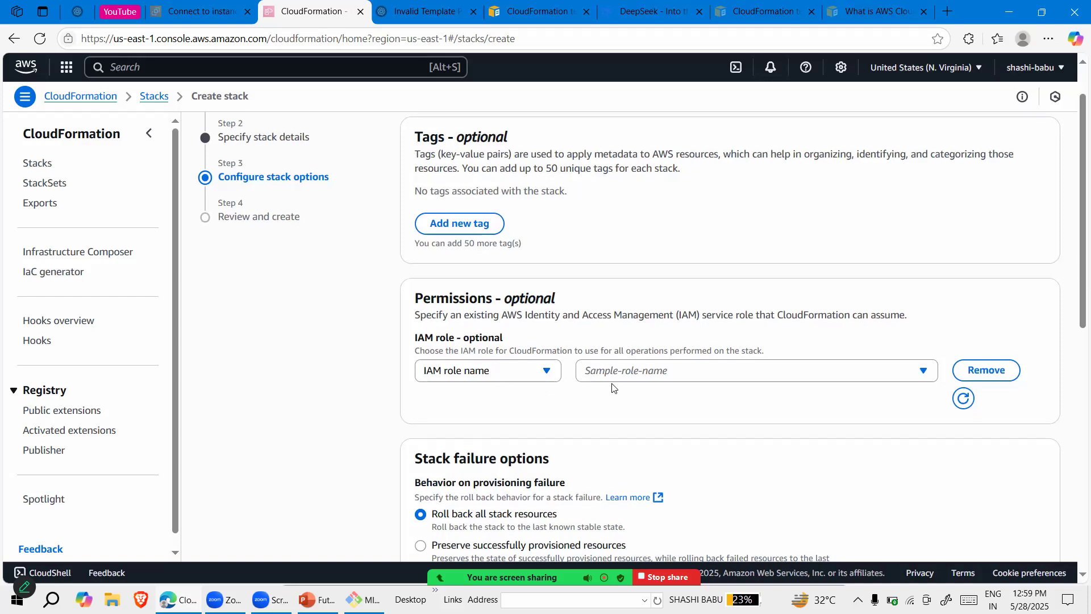
{"action": "scroll", "coordinate": [537, 265], "scroll_direction": "up", "scroll_amount": 1}
{"action": "scroll", "coordinate": [448, 238], "scroll_direction": "up", "scroll_amount": 1}
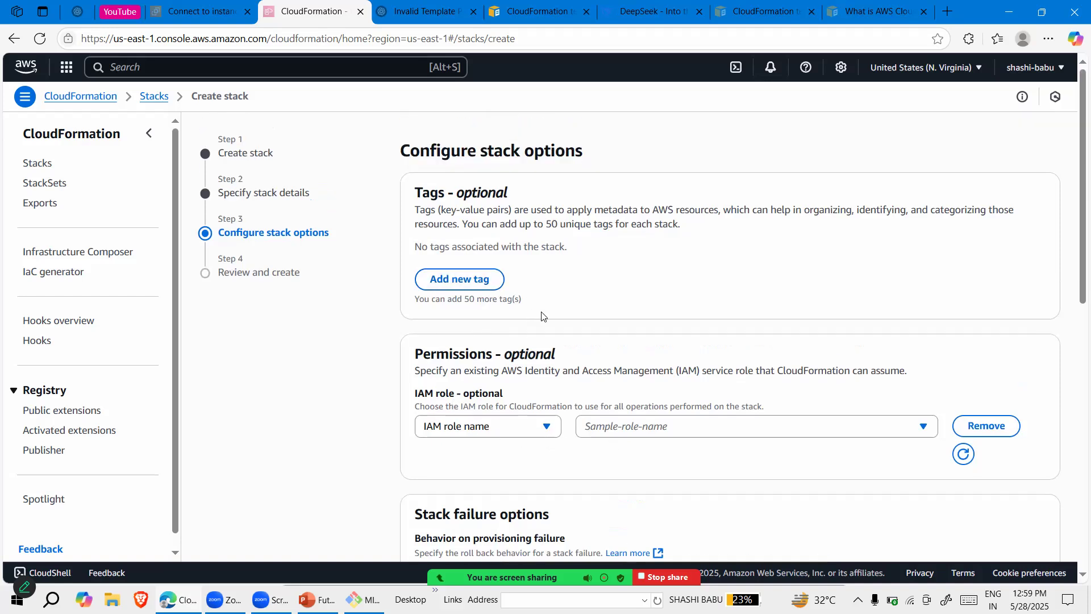
{"action": "scroll", "coordinate": [541, 314], "scroll_direction": "down", "scroll_amount": 7}
{"action": "scroll", "coordinate": [541, 314], "scroll_direction": "down", "scroll_amount": 5}
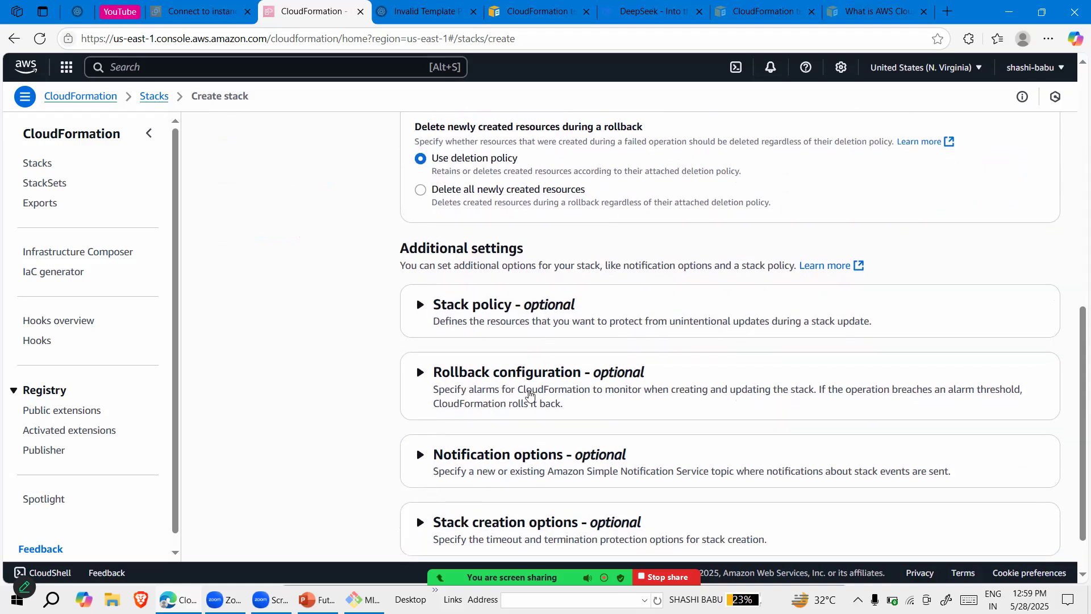
Expand the optional notification settings, examine the SNS topic choices and collapse the section again
{"action": "left_click", "coordinate": [420, 454]}
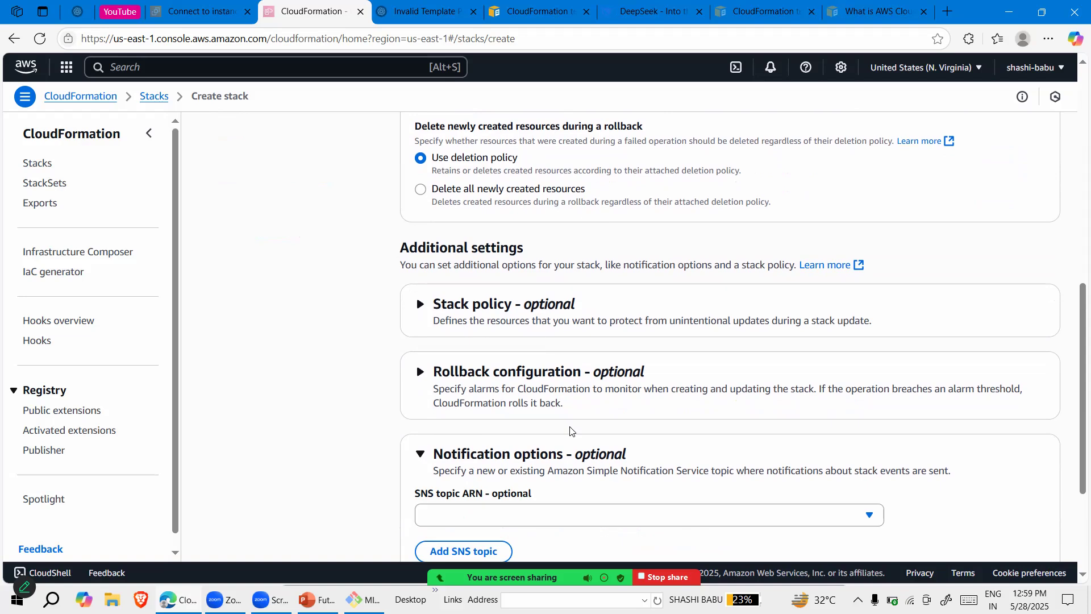
{"action": "scroll", "coordinate": [569, 430], "scroll_direction": "down", "scroll_amount": 2}
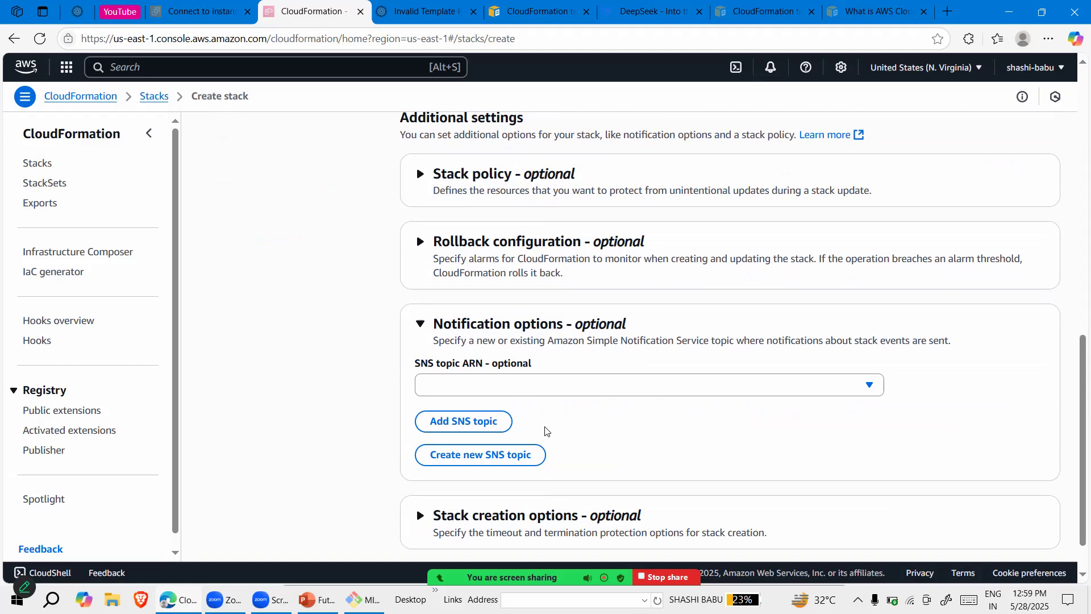
{"action": "scroll", "coordinate": [586, 418], "scroll_direction": "down", "scroll_amount": 2}
{"action": "scroll", "coordinate": [423, 350], "scroll_direction": "up", "scroll_amount": 2}
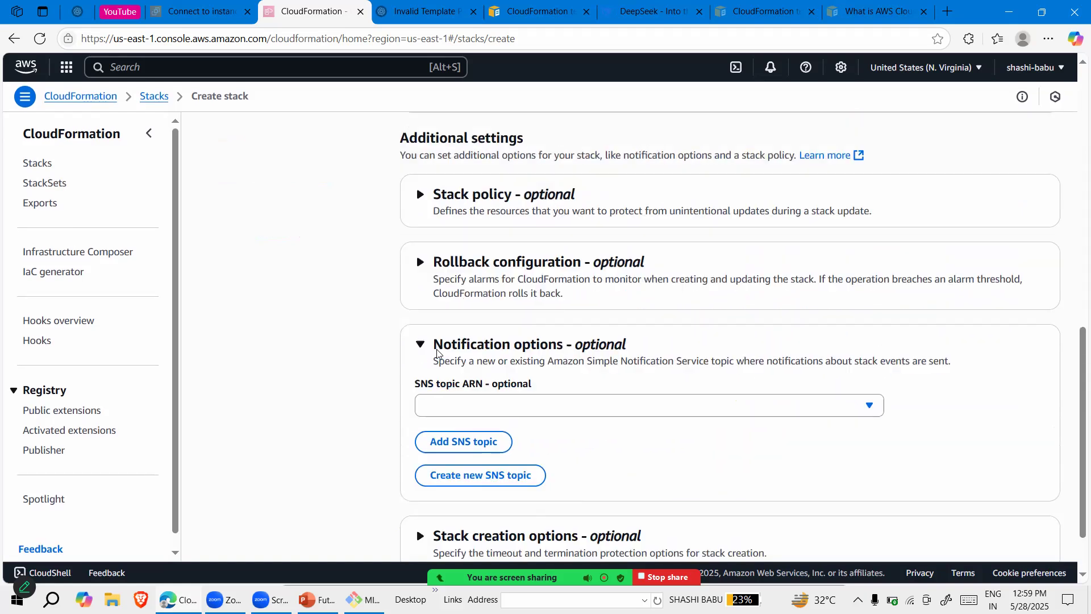
{"action": "left_click", "coordinate": [421, 347]}
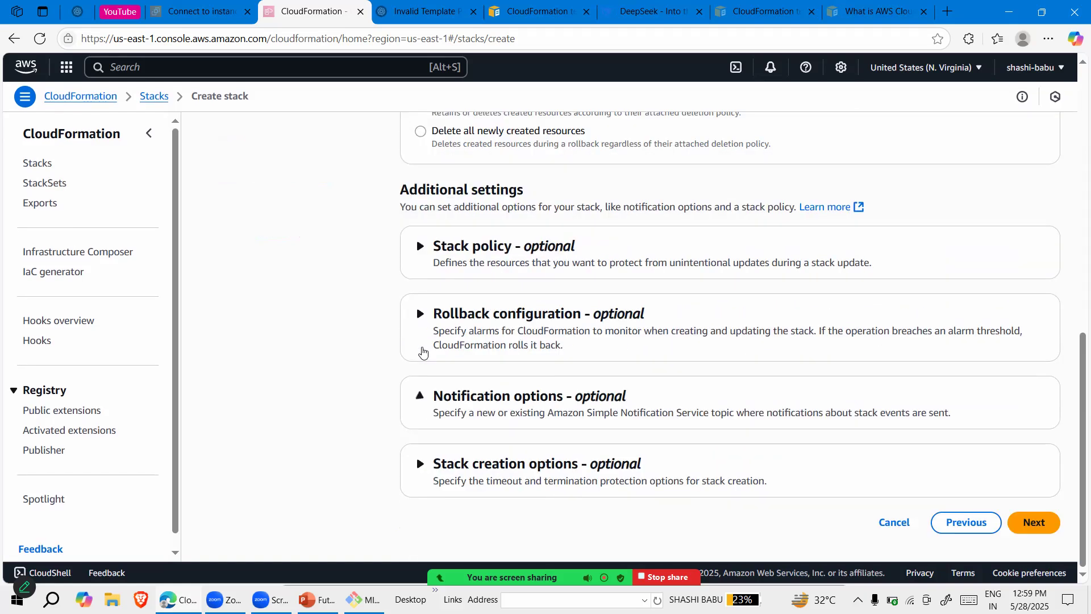
Keep the default stack options, continue to the review page and submit stackapp for creation
{"action": "scroll", "coordinate": [639, 442], "scroll_direction": "up", "scroll_amount": 6}
{"action": "scroll", "coordinate": [641, 444], "scroll_direction": "down", "scroll_amount": 6}
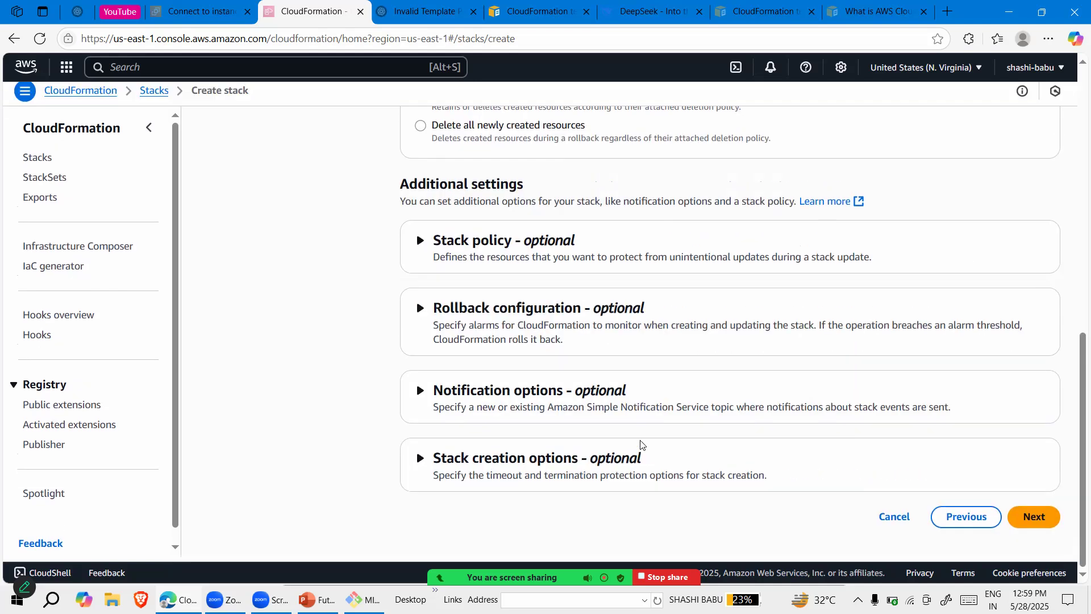
{"action": "left_click", "coordinate": [1034, 522]}
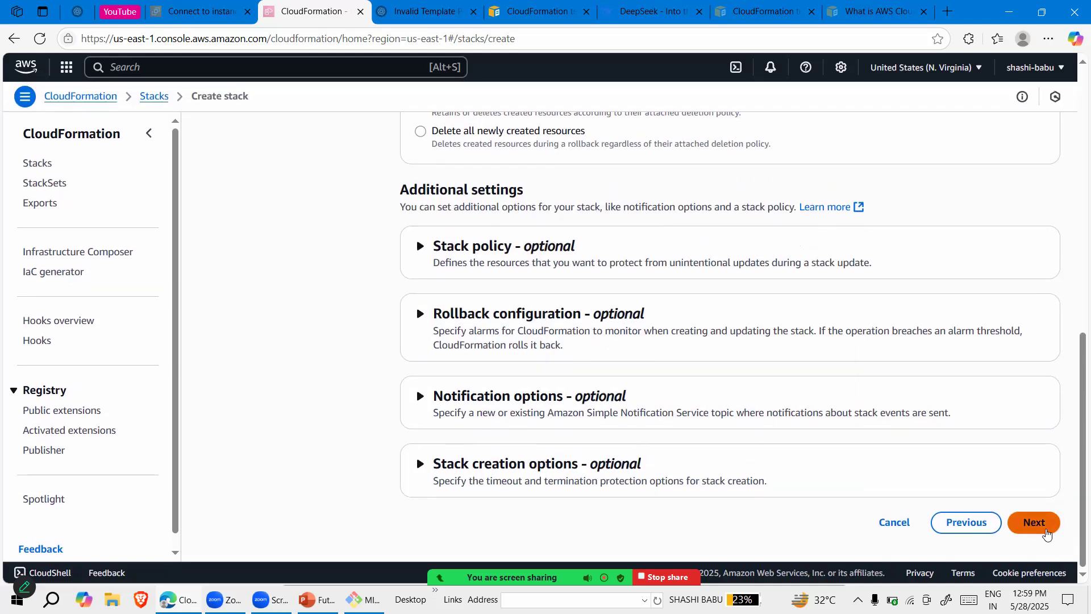
{"action": "scroll", "coordinate": [672, 393], "scroll_direction": "down", "scroll_amount": 5}
{"action": "scroll", "coordinate": [671, 393], "scroll_direction": "down", "scroll_amount": 5}
{"action": "scroll", "coordinate": [671, 392], "scroll_direction": "up", "scroll_amount": 10}
{"action": "scroll", "coordinate": [671, 392], "scroll_direction": "down", "scroll_amount": 15}
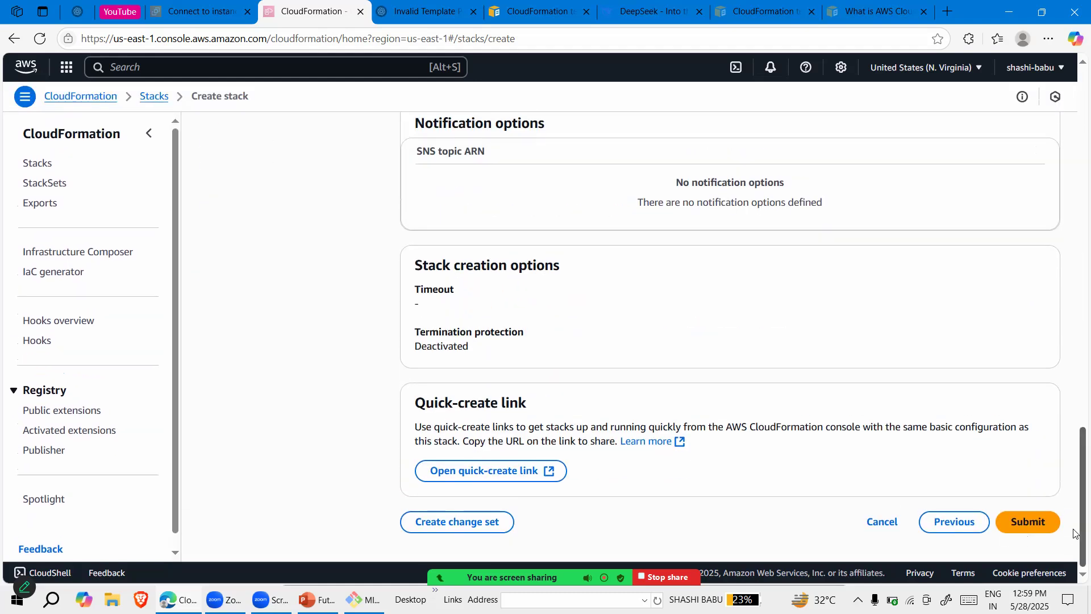
{"action": "left_click", "coordinate": [1033, 518]}
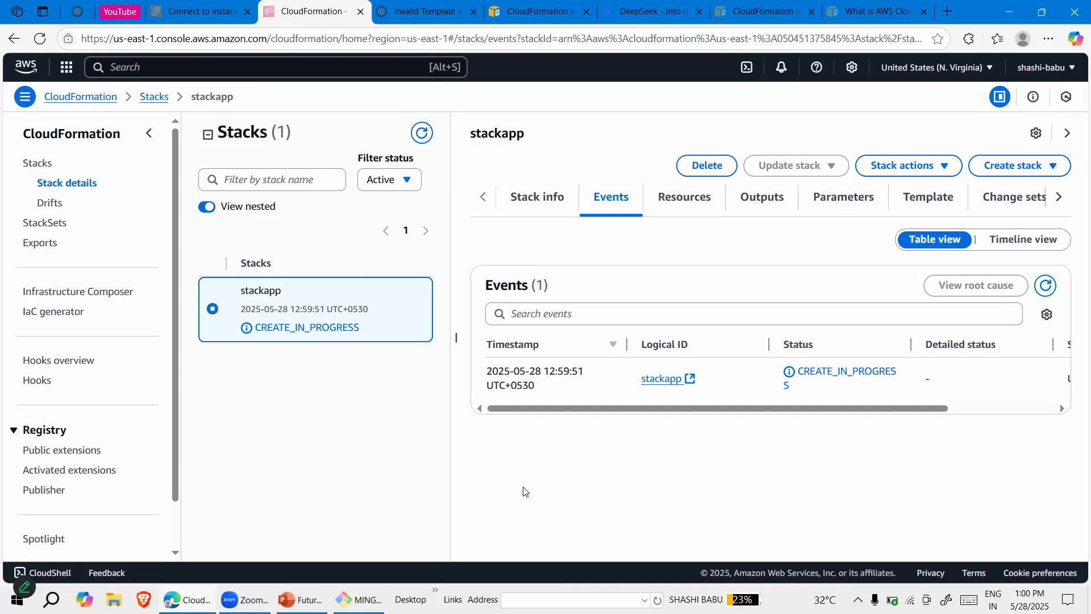
{"action": "mouse_move", "coordinate": [801, 520]}
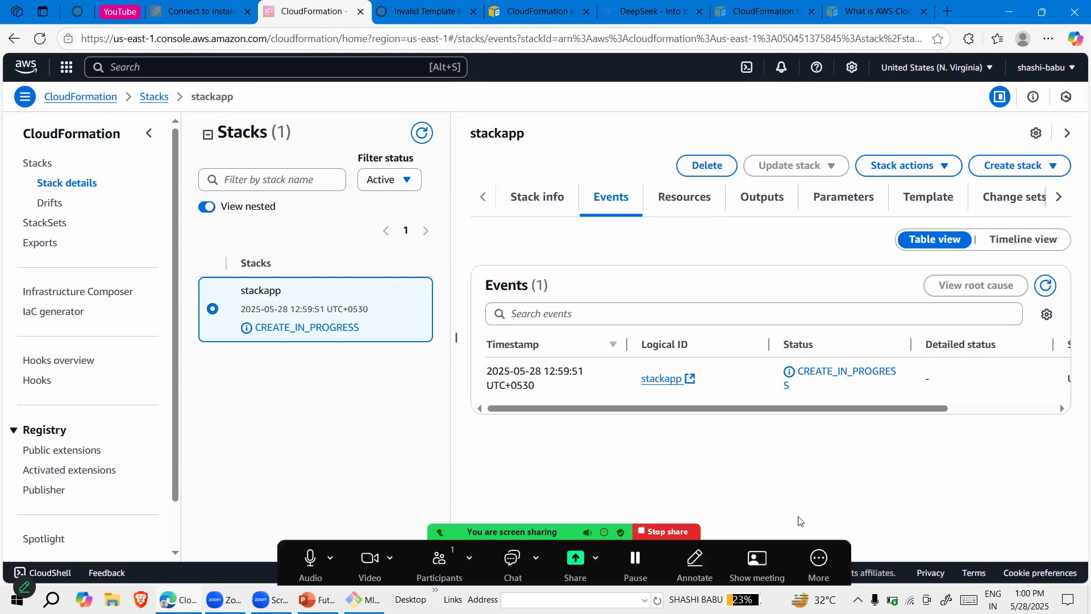
{"action": "left_click", "coordinate": [825, 561]}
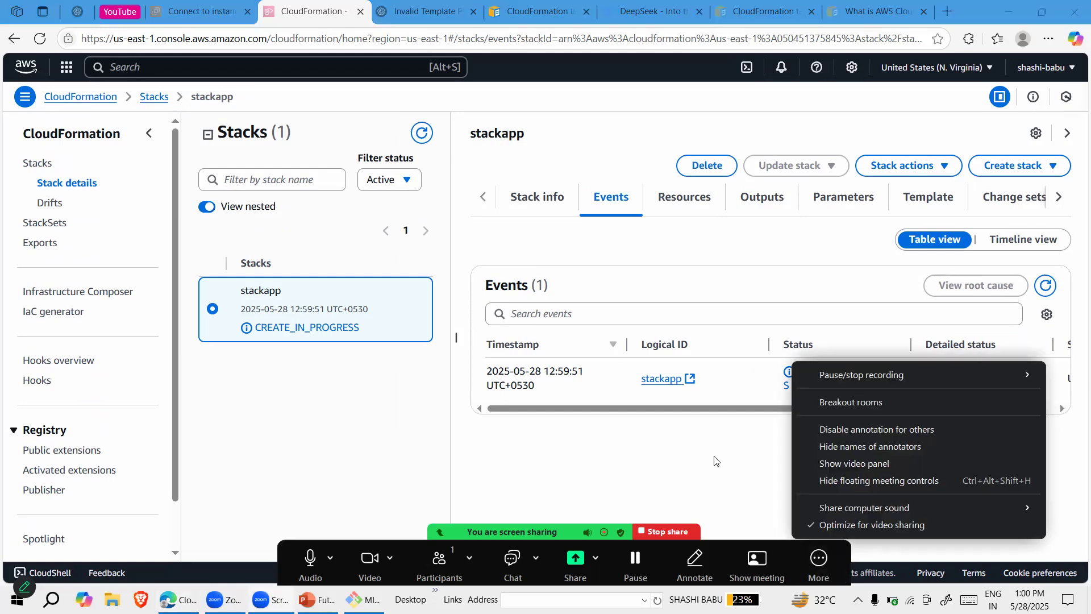
{"action": "left_click", "coordinate": [715, 461]}
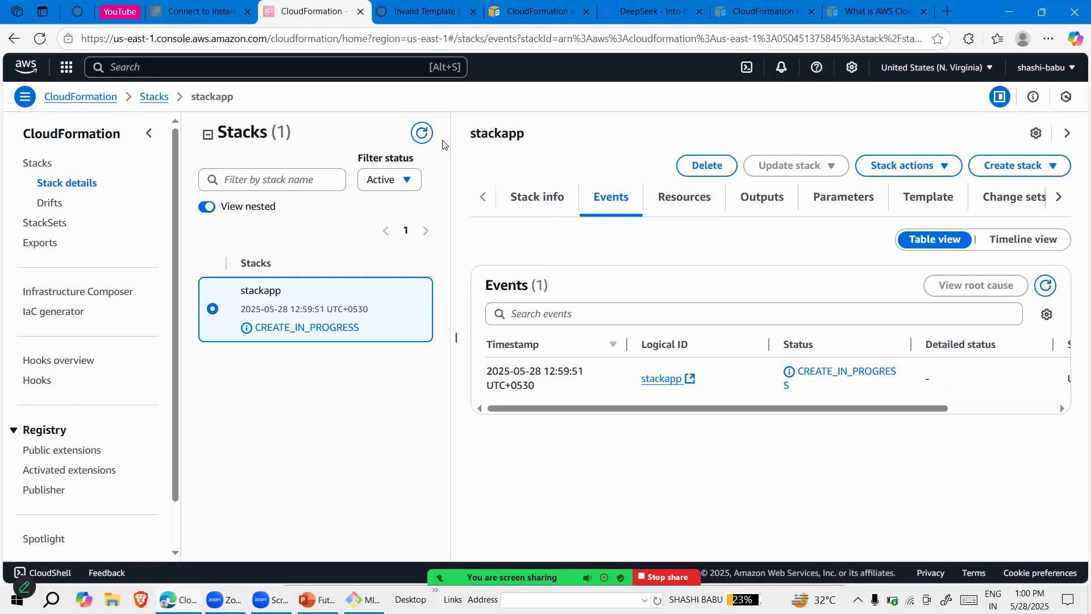
Refresh the stack list and examine the creation status and events of stackapp, its EC2 instance and its security group
{"action": "left_click", "coordinate": [422, 134]}
{"action": "left_click", "coordinate": [818, 560]}
{"action": "mouse_move", "coordinate": [909, 375]}
{"action": "left_click", "coordinate": [987, 348]}
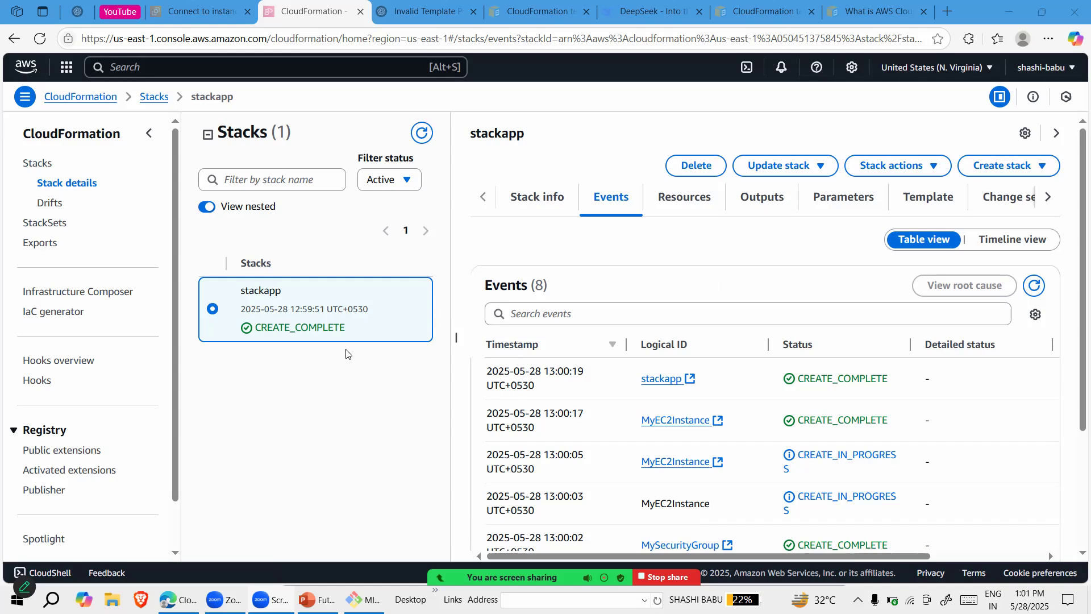
{"action": "triple_click", "coordinate": [229, 302]}
{"action": "left_click", "coordinate": [376, 513]}
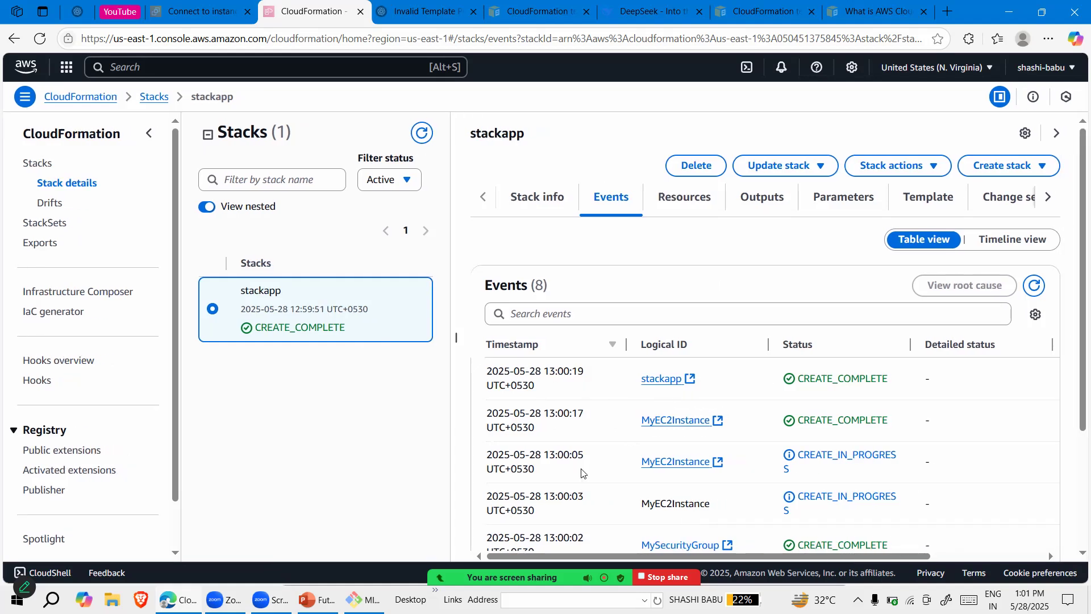
{"action": "scroll", "coordinate": [581, 472], "scroll_direction": "down", "scroll_amount": 2}
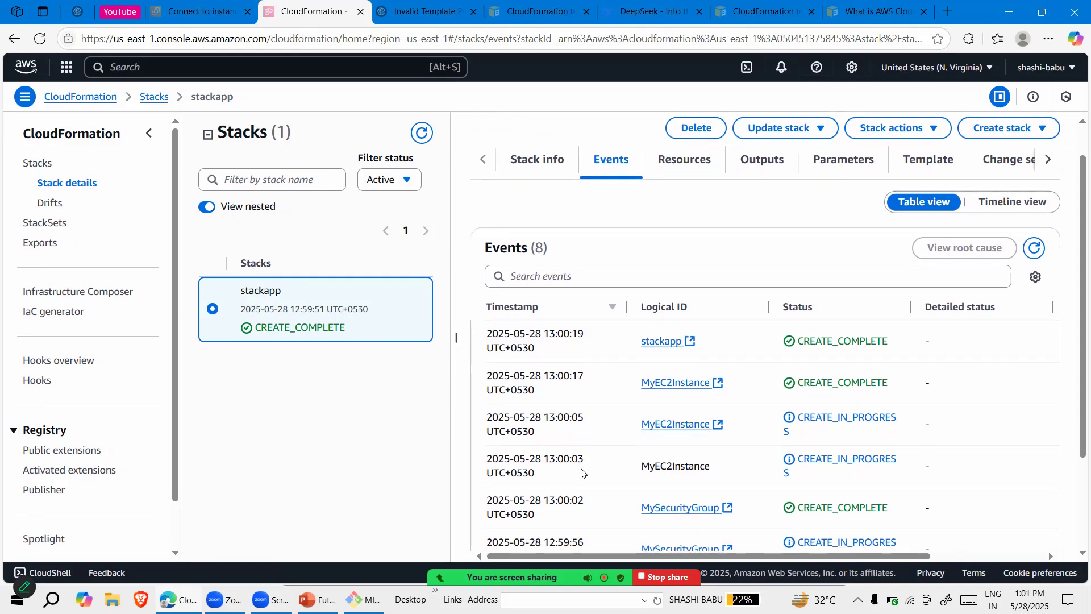
{"action": "scroll", "coordinate": [581, 472], "scroll_direction": "up", "scroll_amount": 1}
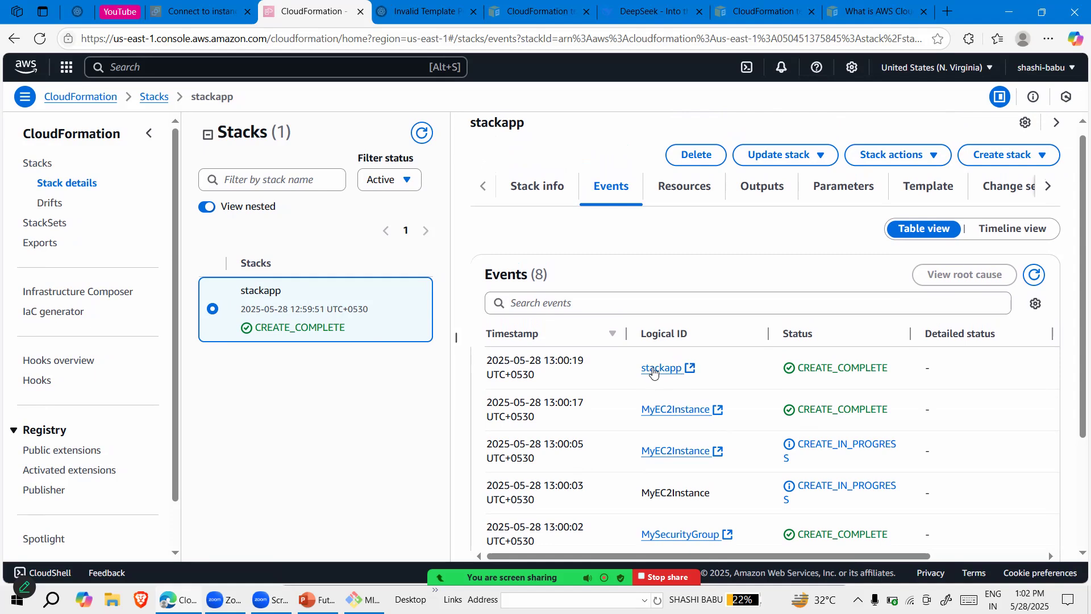
{"action": "scroll", "coordinate": [710, 421], "scroll_direction": "right", "scroll_amount": 2}
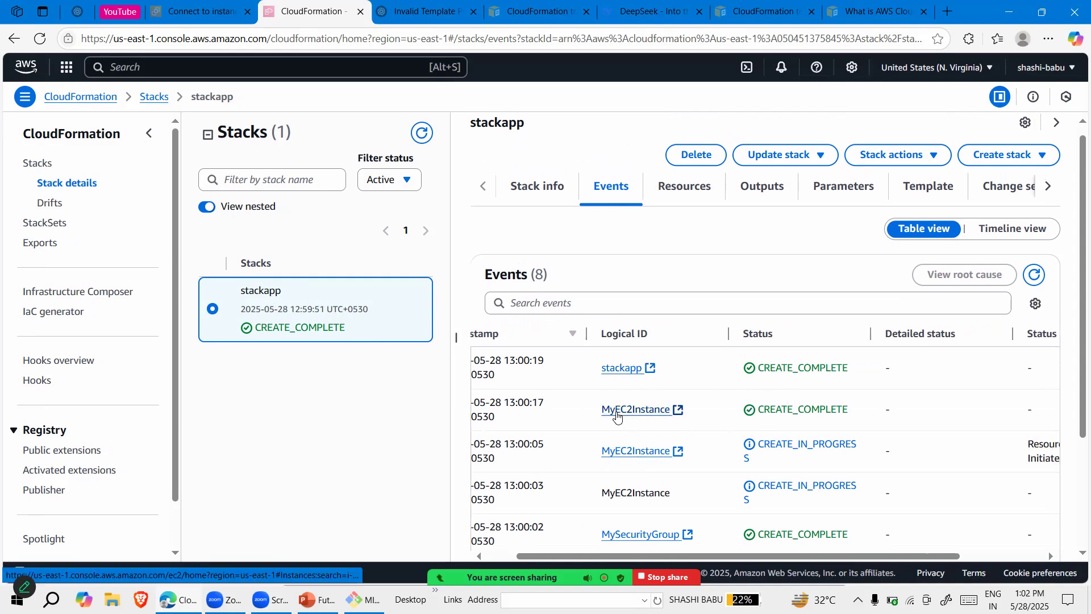
Switch to the EC2 console, list the running instances and dismiss the volume error banner
{"action": "left_click", "coordinate": [200, 11]}
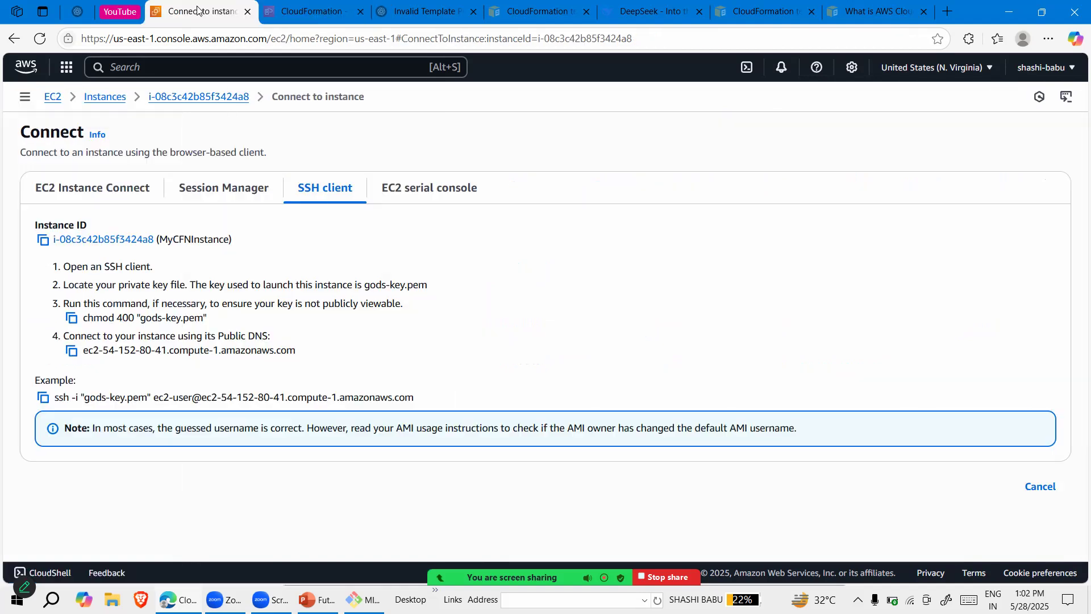
{"action": "left_click", "coordinate": [53, 96]}
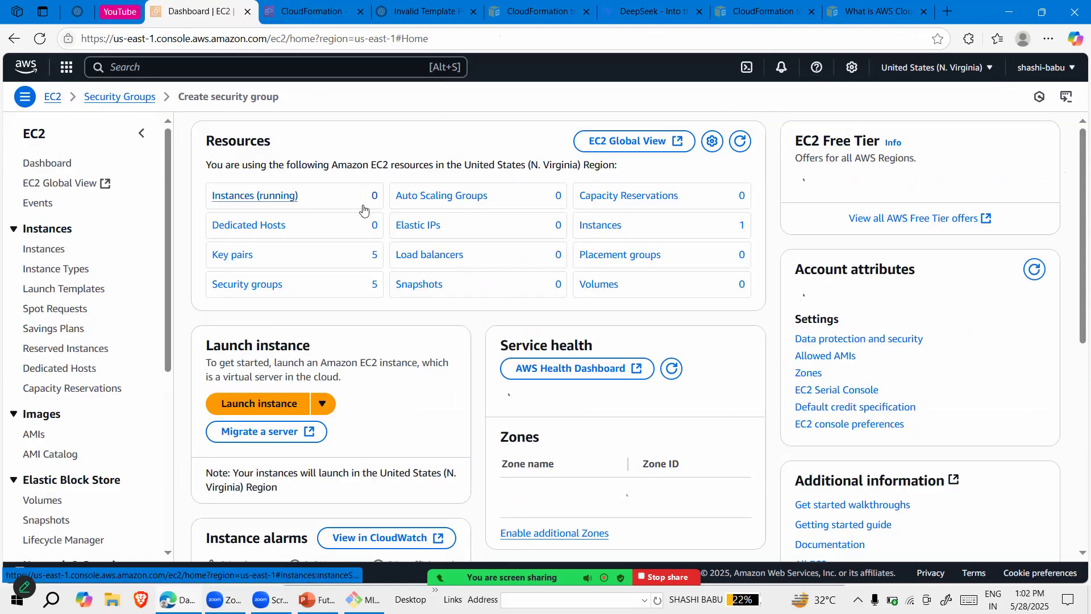
{"action": "left_click", "coordinate": [267, 200]}
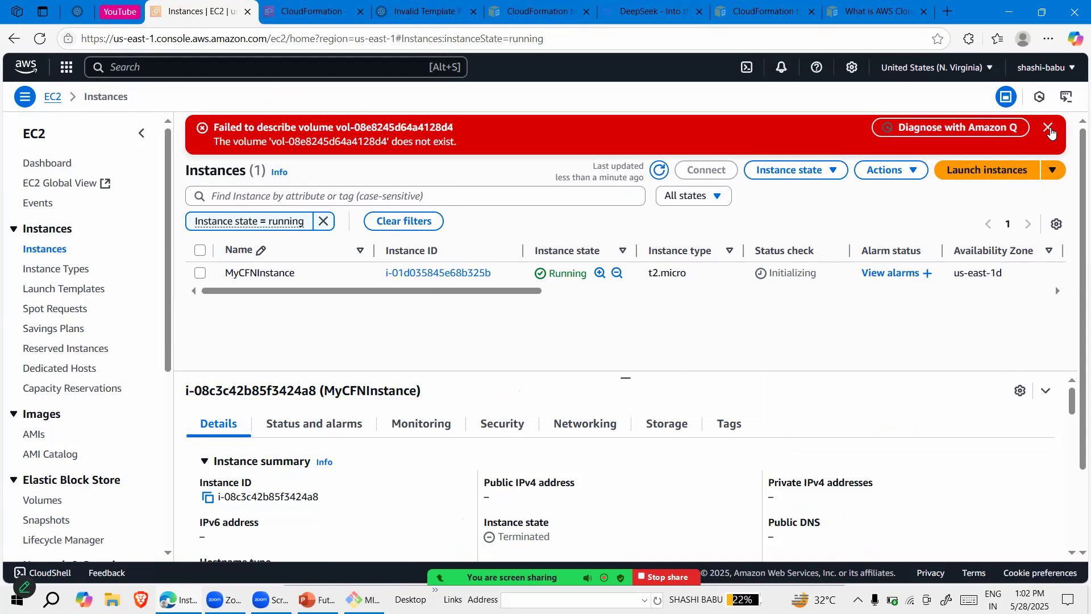
{"action": "left_click", "coordinate": [1049, 128]}
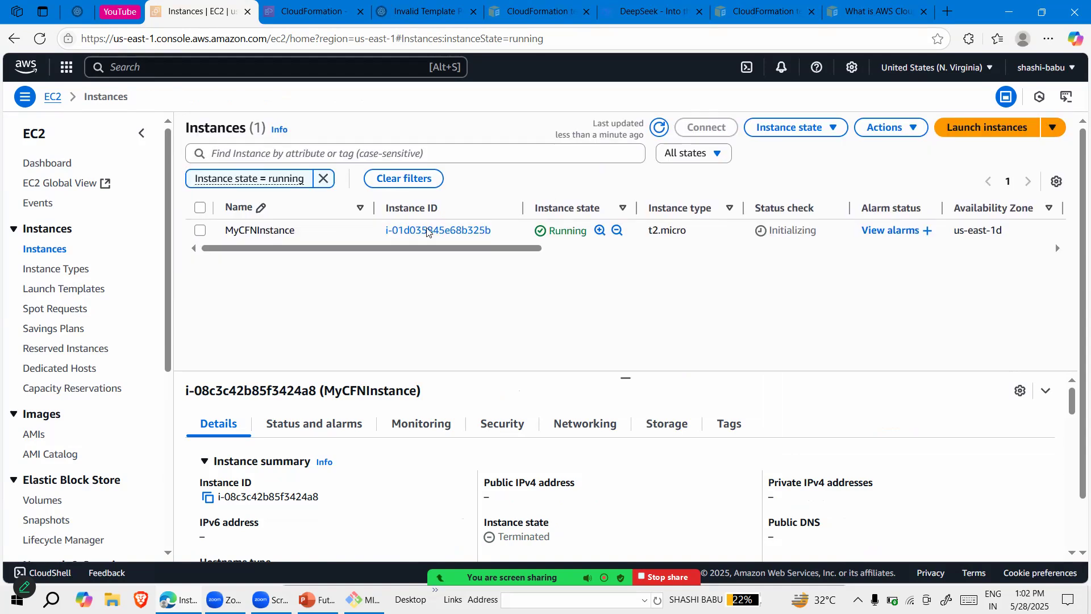
Select MyCFNInstance and examine its availability zone, public IPv4 address and instance summary in an enlarged details pane
{"action": "left_click", "coordinate": [200, 230]}
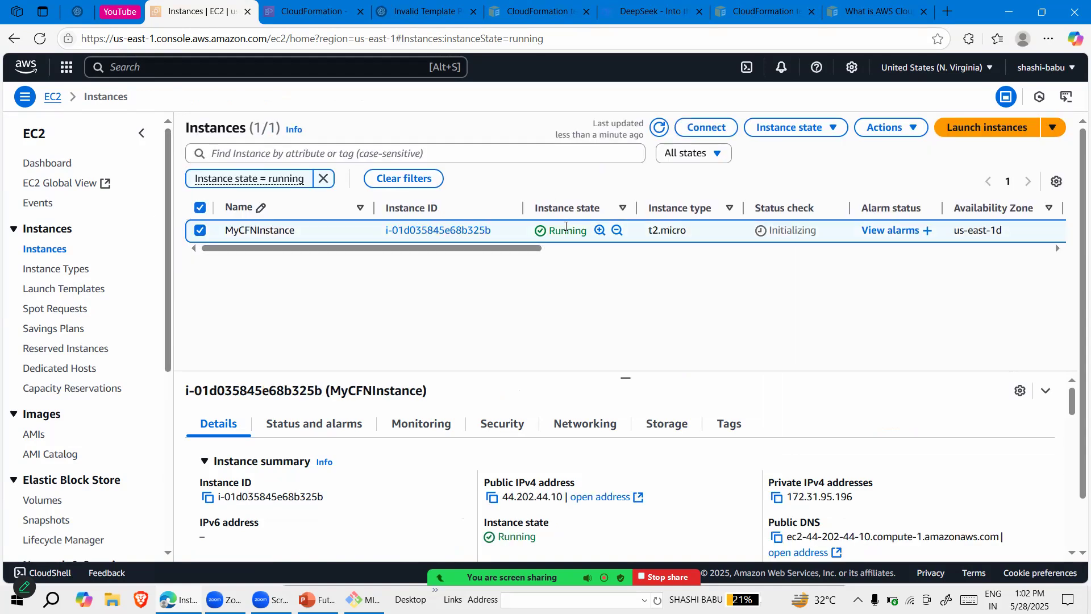
{"action": "left_click_drag", "start_coordinate": [459, 248], "coordinate": [637, 243]}
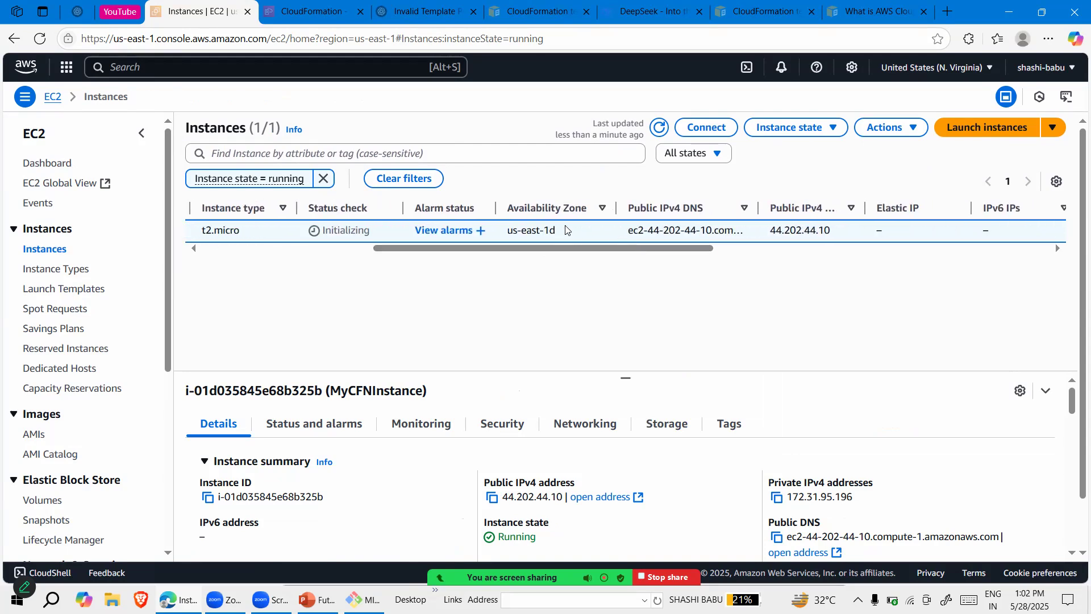
{"action": "left_click_drag", "start_coordinate": [560, 230], "coordinate": [621, 255]}
{"action": "left_click_drag", "start_coordinate": [675, 229], "coordinate": [567, 304]}
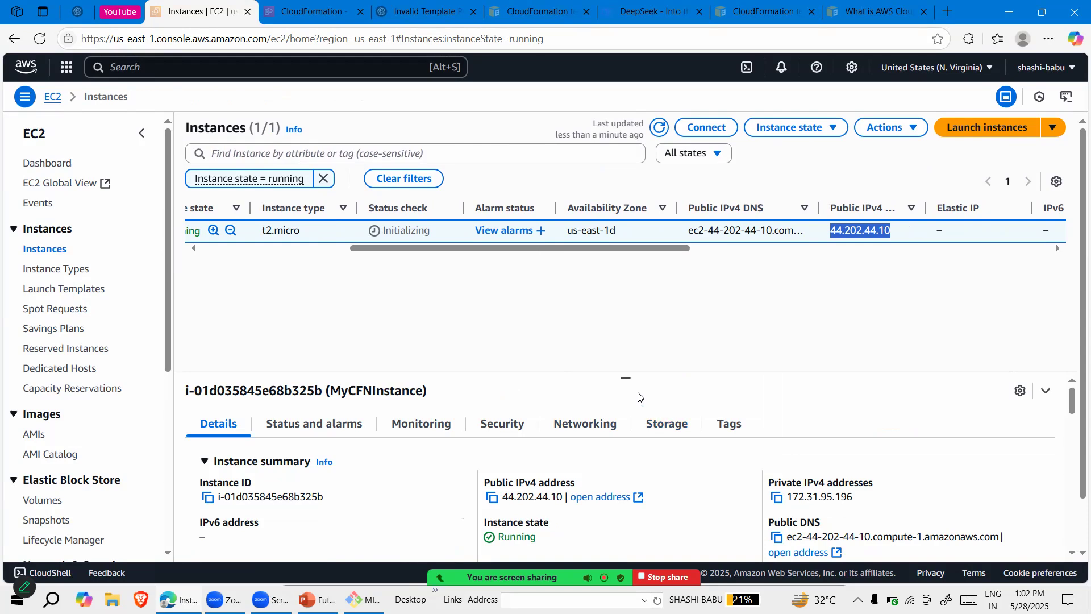
{"action": "left_click_drag", "start_coordinate": [625, 376], "coordinate": [604, 296]}
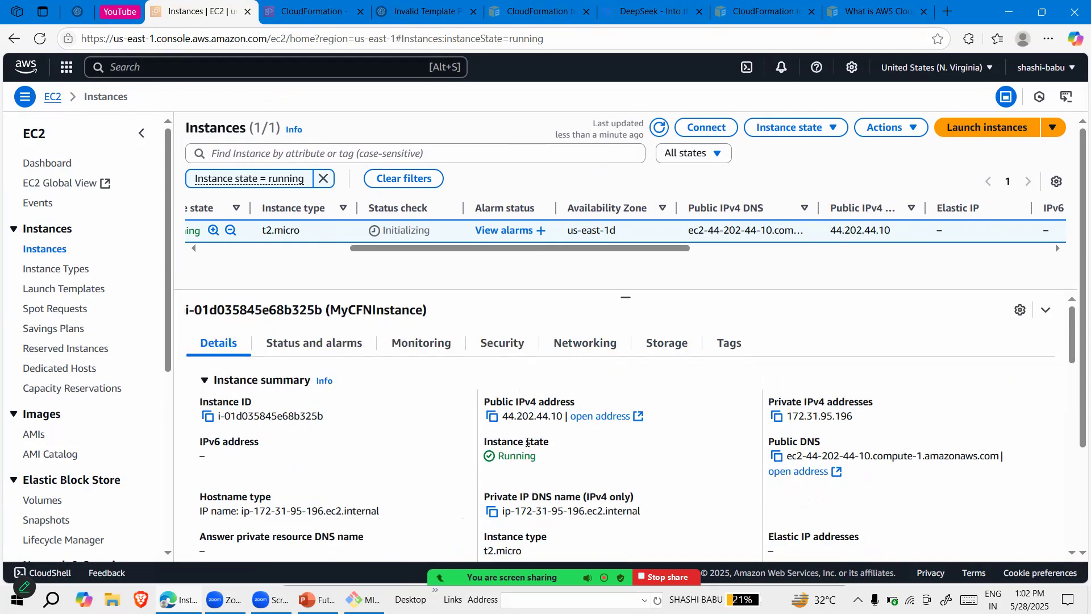
{"action": "scroll", "coordinate": [537, 415], "scroll_direction": "down", "scroll_amount": 2}
{"action": "scroll", "coordinate": [511, 426], "scroll_direction": "down", "scroll_amount": 2}
{"action": "scroll", "coordinate": [455, 375], "scroll_direction": "up", "scroll_amount": 3}
Examine the security details of MyCFNInstance, including its inbound and outbound rules and the attached security group
{"action": "left_click", "coordinate": [503, 343]}
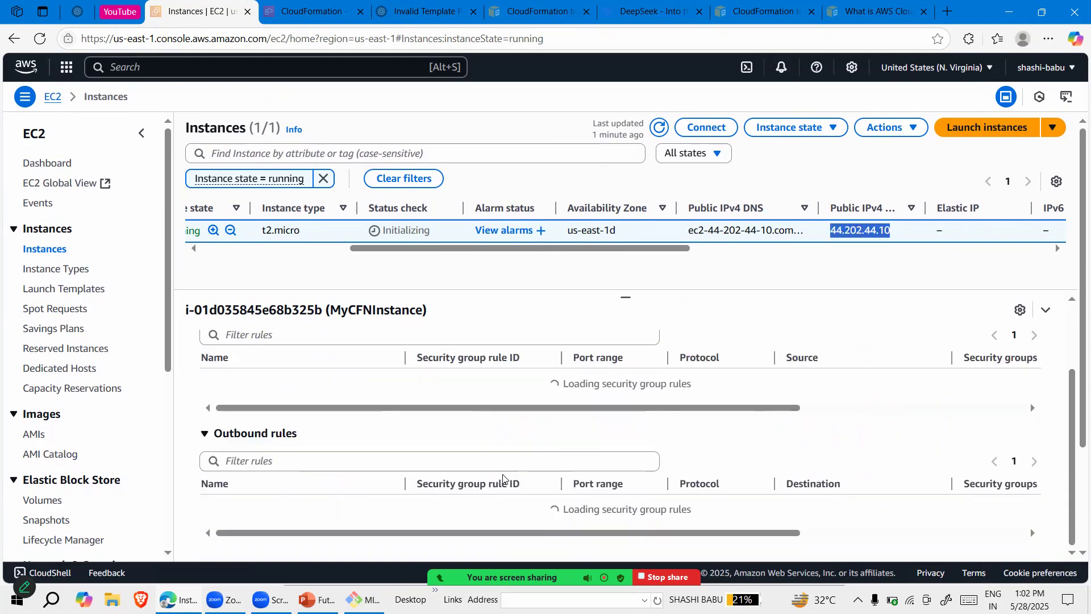
{"action": "scroll", "coordinate": [397, 426], "scroll_direction": "down", "scroll_amount": 2}
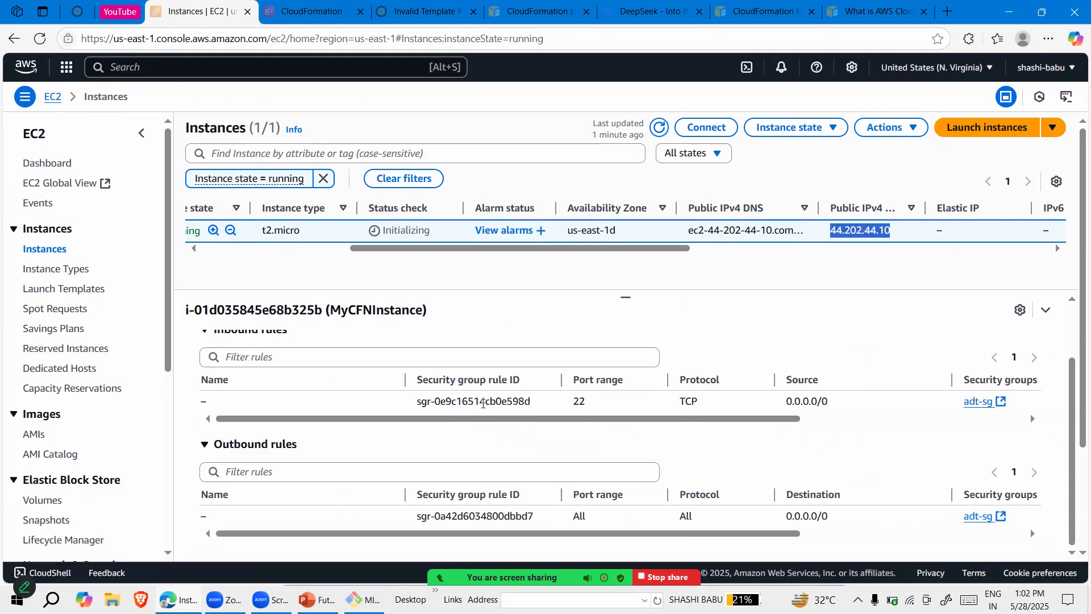
{"action": "left_click_drag", "start_coordinate": [502, 421], "coordinate": [668, 423]}
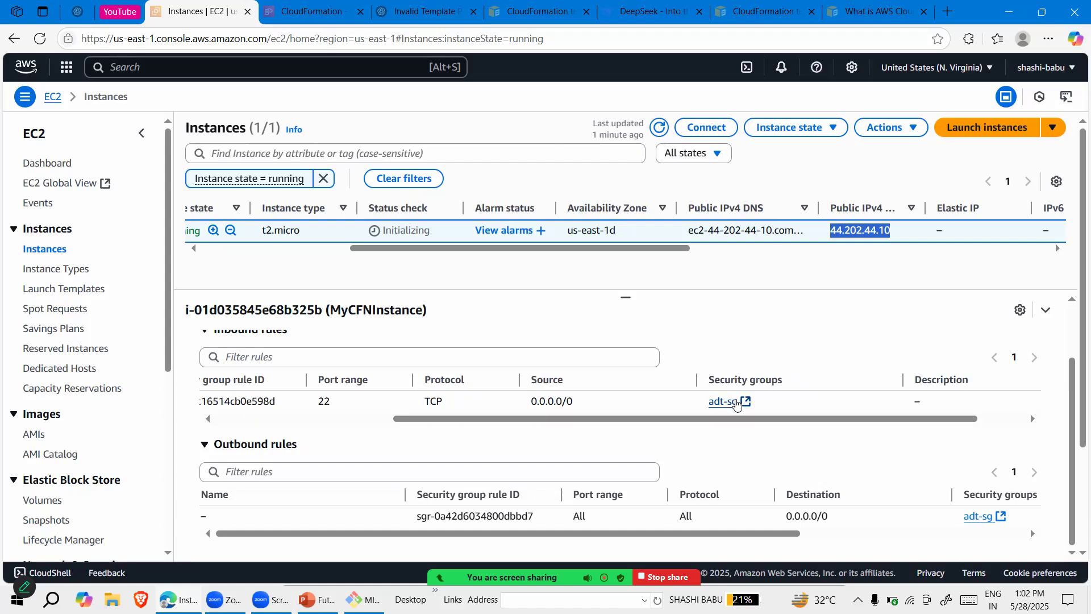
Open the adt-sg security group linked to the instance, check its listing and return to the instances page
{"action": "left_click", "coordinate": [736, 402]}
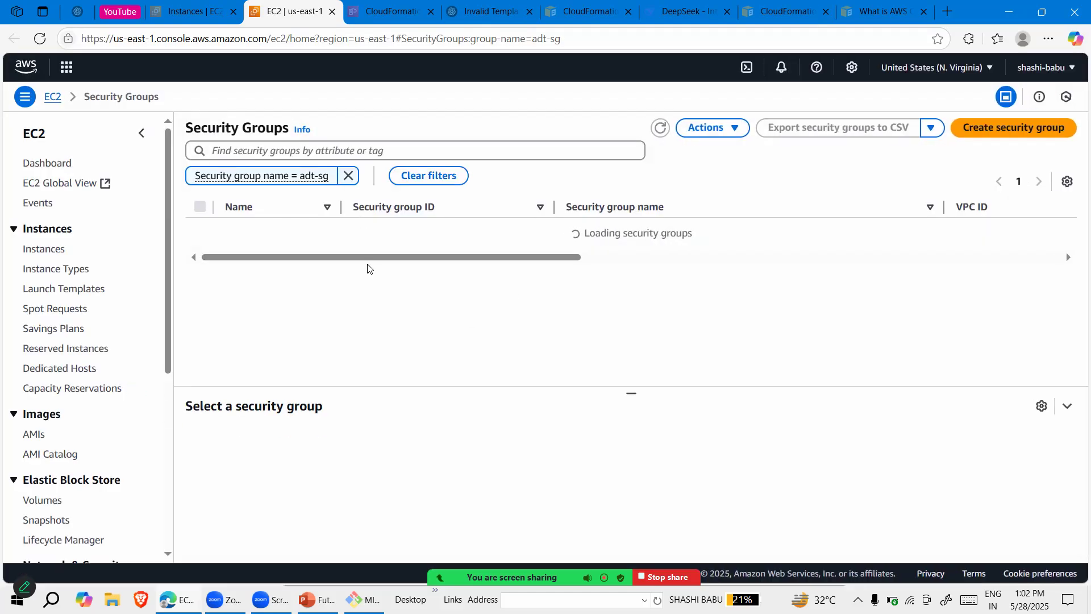
{"action": "left_click_drag", "start_coordinate": [476, 248], "coordinate": [321, 267]}
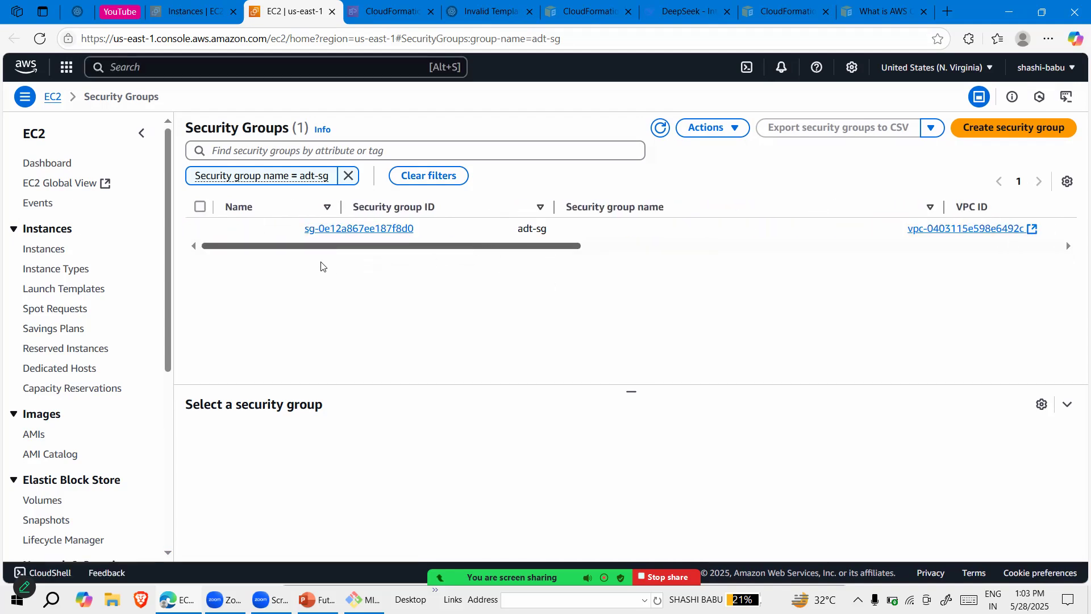
{"action": "left_click", "coordinate": [188, 12]}
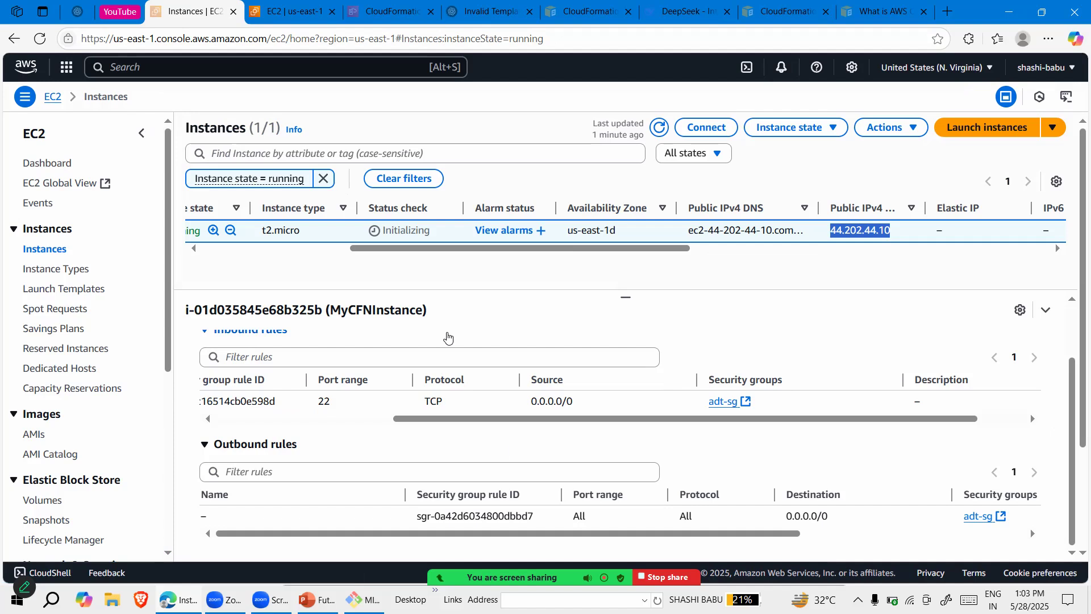
Review the inbound rule entries of MyCFNInstance and return to its instance summary
{"action": "scroll", "coordinate": [482, 377], "scroll_direction": "left", "scroll_amount": 2}
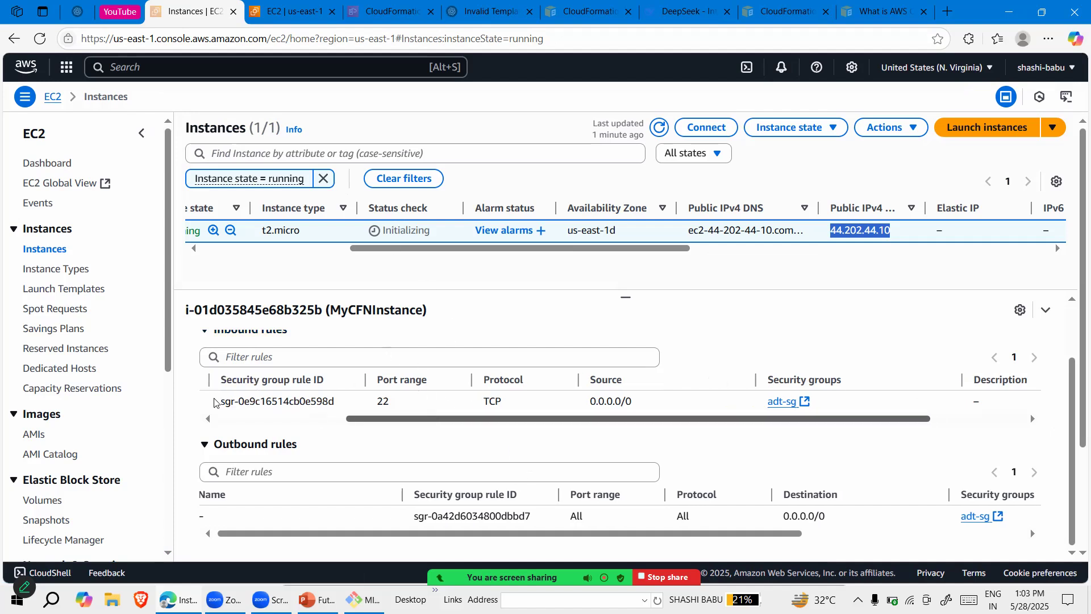
{"action": "scroll", "coordinate": [356, 399], "scroll_direction": "left", "scroll_amount": 5}
{"action": "scroll", "coordinate": [356, 399], "scroll_direction": "up", "scroll_amount": 2}
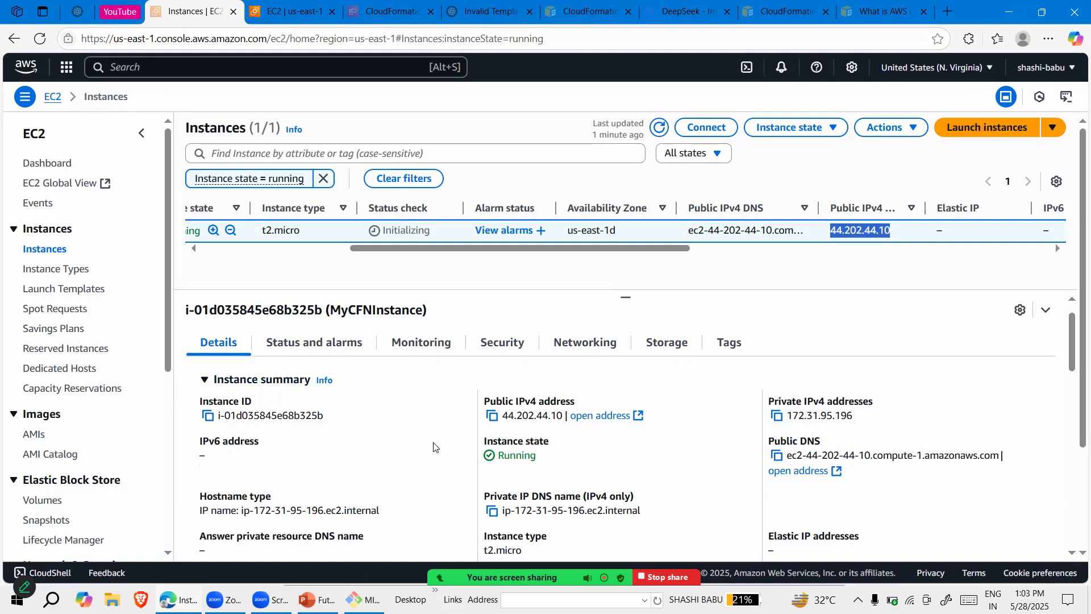
Examine the details of MyCFNInstance, including its VPC, subnet, AMI name, launch time and the key pair assigned at launch
{"action": "scroll", "coordinate": [433, 446], "scroll_direction": "down", "scroll_amount": 2}
{"action": "scroll", "coordinate": [433, 445], "scroll_direction": "down", "scroll_amount": 1}
{"action": "scroll", "coordinate": [433, 447], "scroll_direction": "down", "scroll_amount": 3}
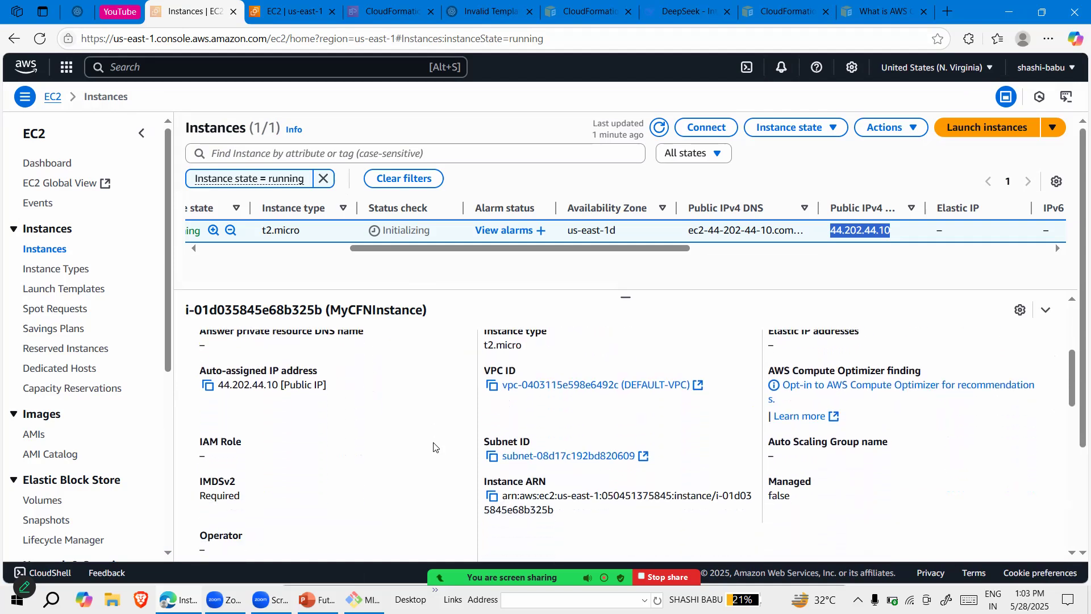
{"action": "scroll", "coordinate": [434, 446], "scroll_direction": "down", "scroll_amount": 2}
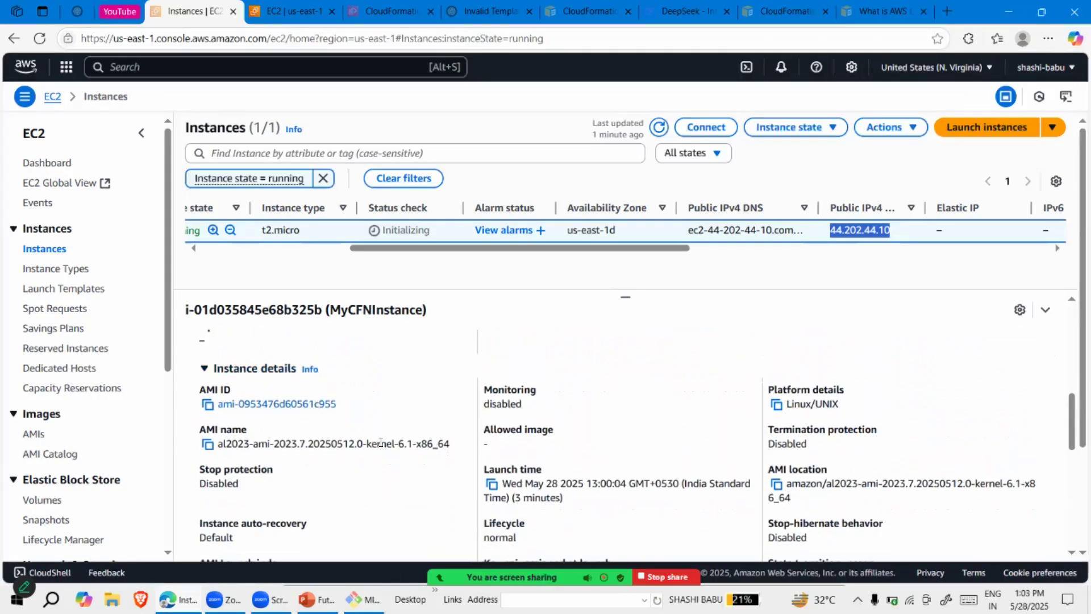
{"action": "scroll", "coordinate": [433, 453], "scroll_direction": "down", "scroll_amount": 1}
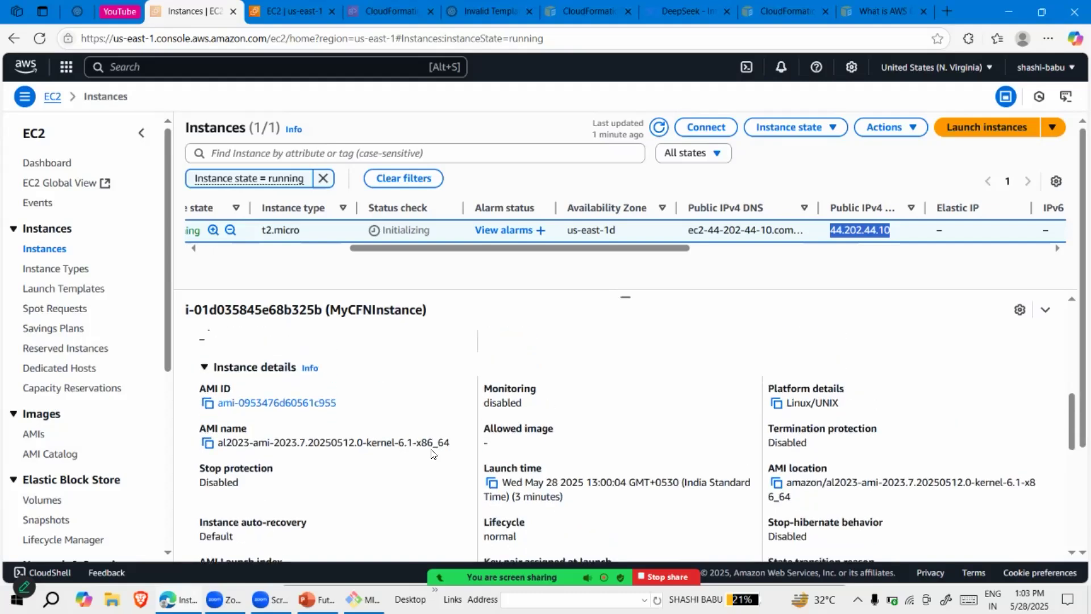
{"action": "scroll", "coordinate": [433, 455], "scroll_direction": "up", "scroll_amount": 1}
{"action": "scroll", "coordinate": [433, 455], "scroll_direction": "down", "scroll_amount": 2}
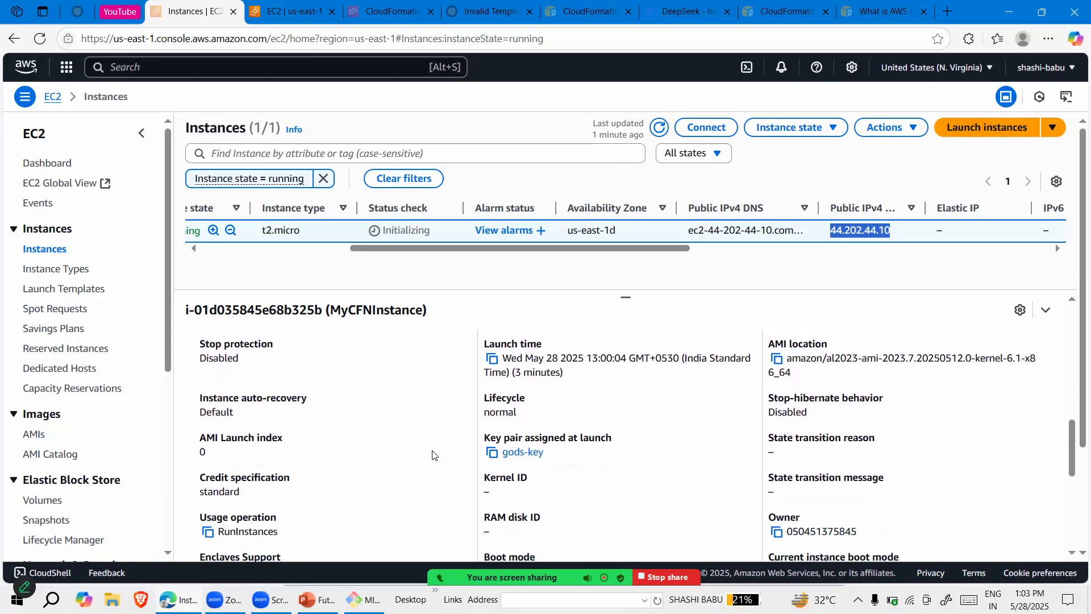
{"action": "left_click_drag", "start_coordinate": [567, 451], "coordinate": [492, 451]}
{"action": "left_click", "coordinate": [705, 468]}
{"action": "scroll", "coordinate": [607, 395], "scroll_direction": "up", "scroll_amount": 6}
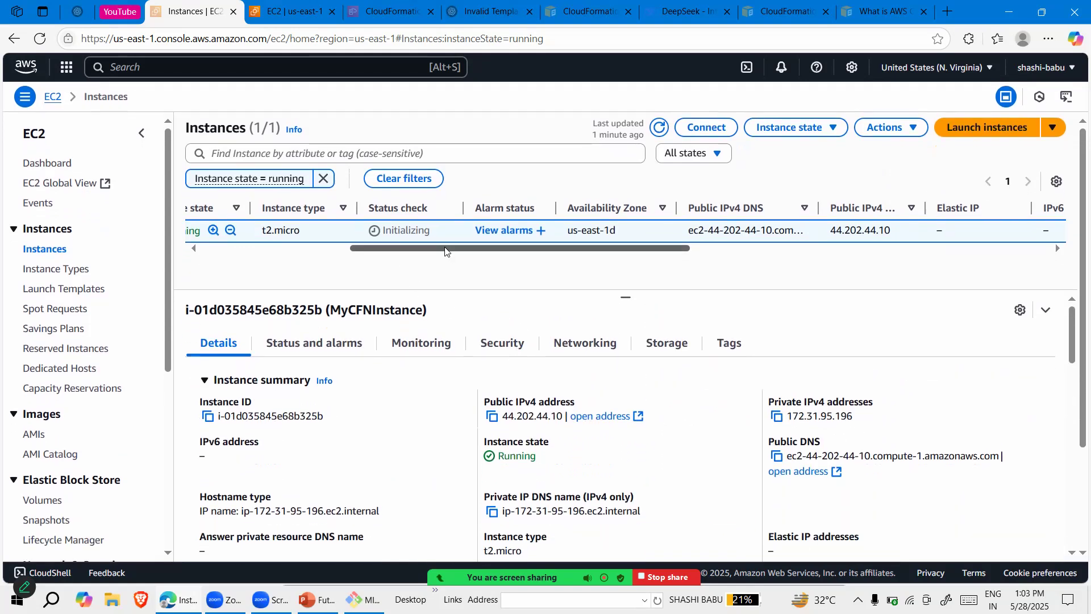
Open the connection instructions for MyCFNInstance and copy the example SSH command
{"action": "left_click_drag", "start_coordinate": [447, 249], "coordinate": [155, 271]}
{"action": "left_click", "coordinate": [708, 130]}
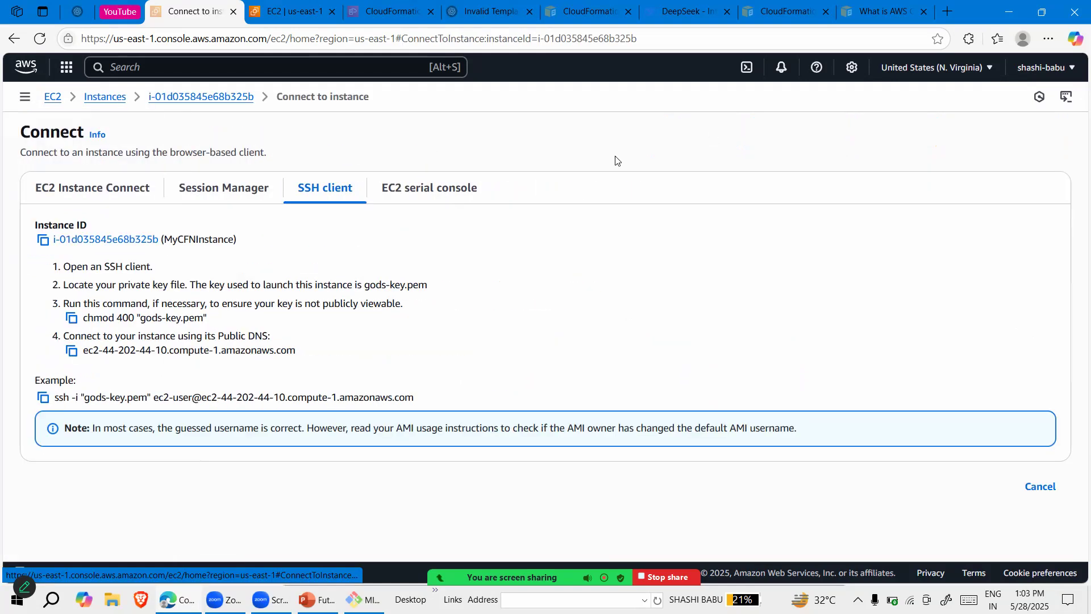
{"action": "left_click", "coordinate": [43, 398]}
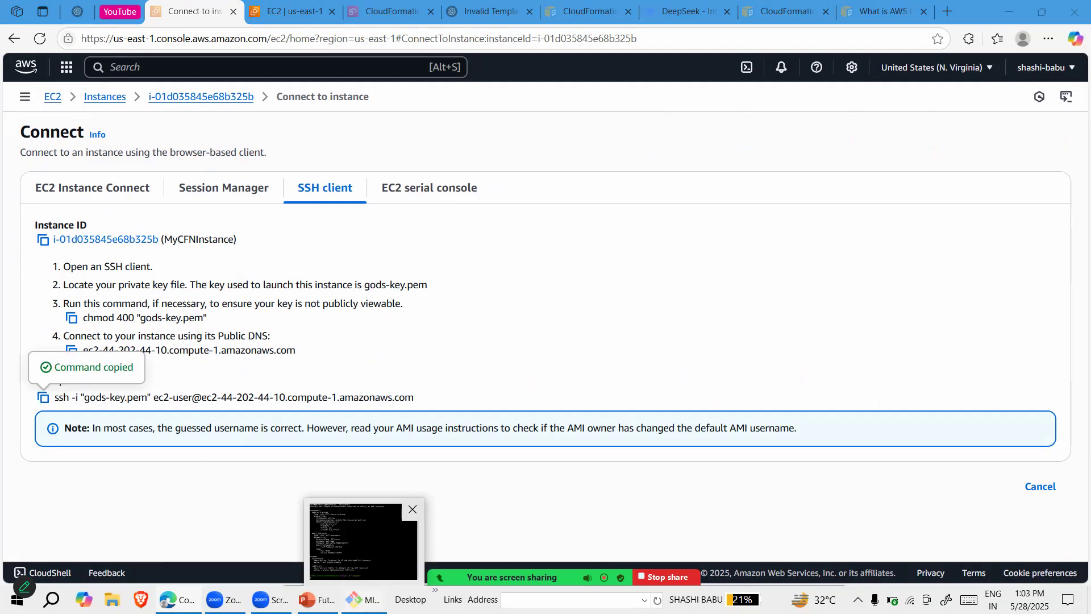
Open a new Git Bash window and change to the /E/Download/key directory
{"action": "left_click", "coordinate": [363, 599]}
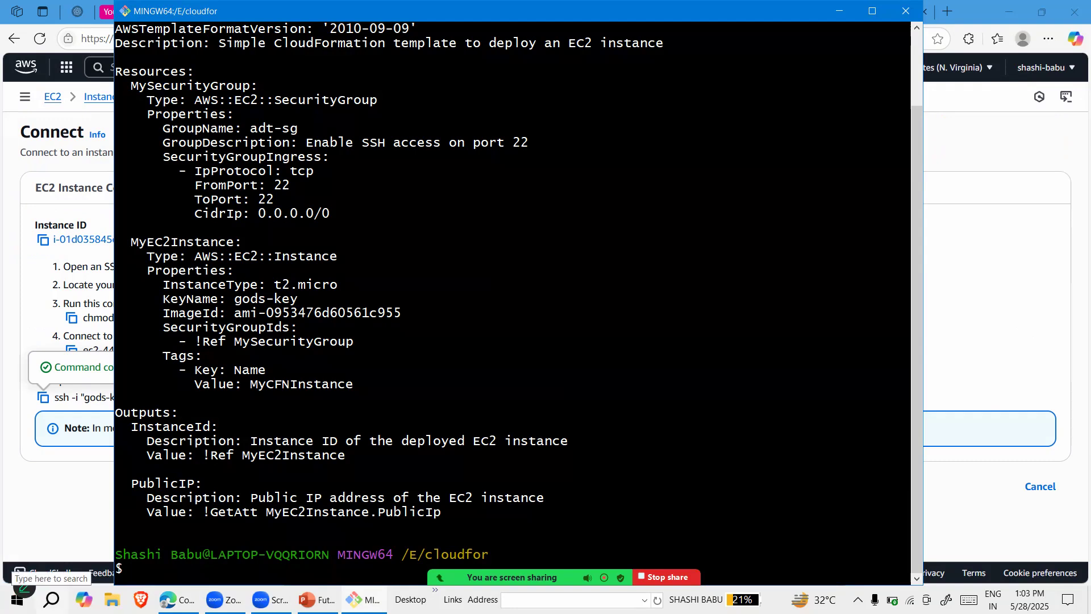
{"action": "left_click", "coordinate": [52, 599]}
{"action": "type", "text": "git"}
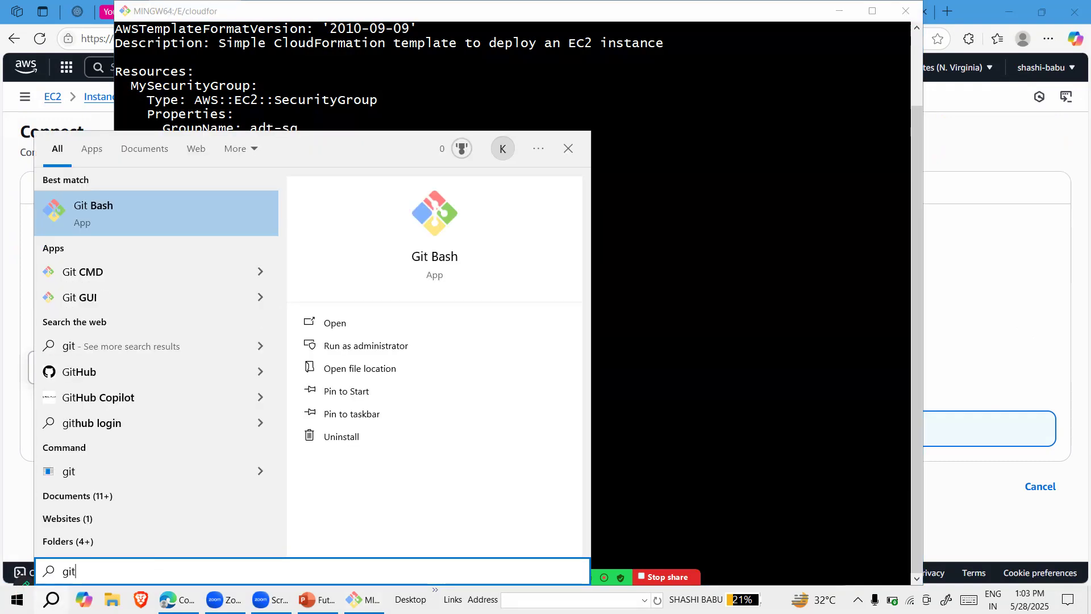
{"action": "key", "text": "Escape"}
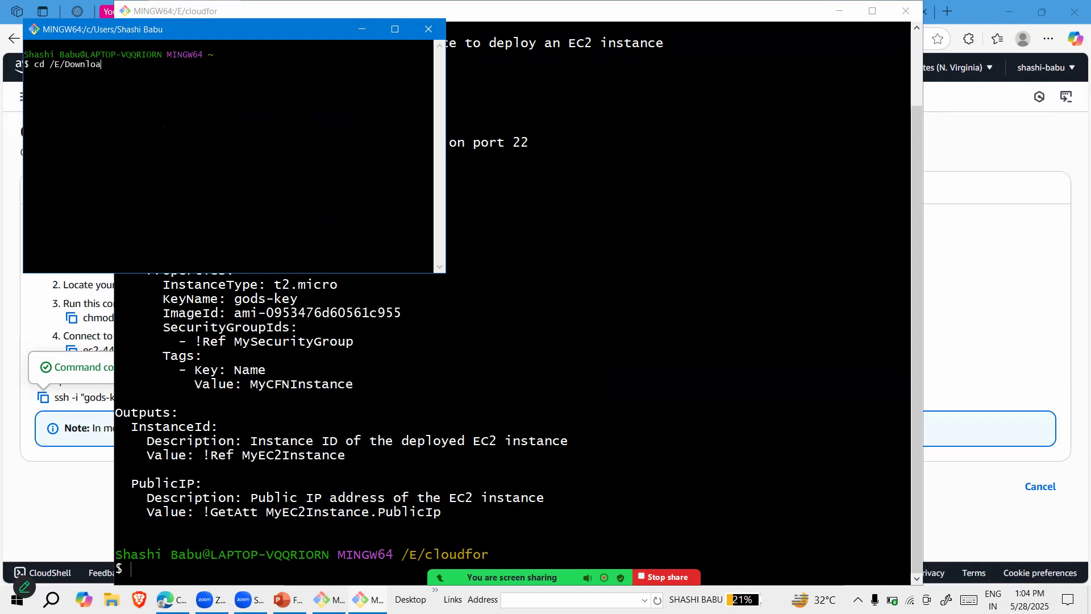
{"action": "type", "text": "d/key"}
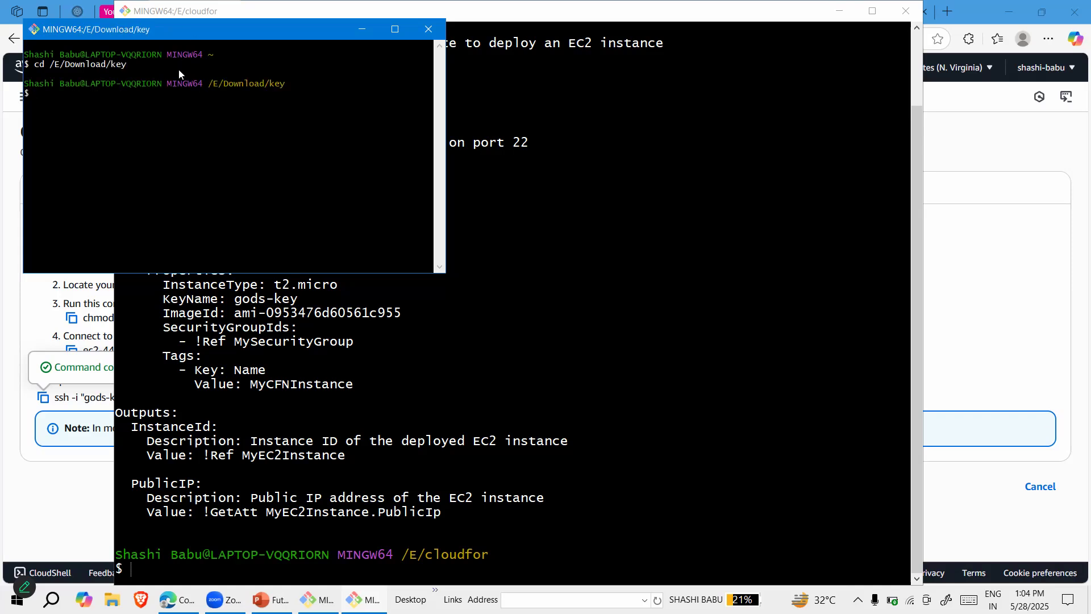
Connect to the instance by running the copied SSH command with gods-key.pem and accept the host key with yes
{"action": "right_click", "coordinate": [179, 71]}
{"action": "left_click", "coordinate": [204, 105]}
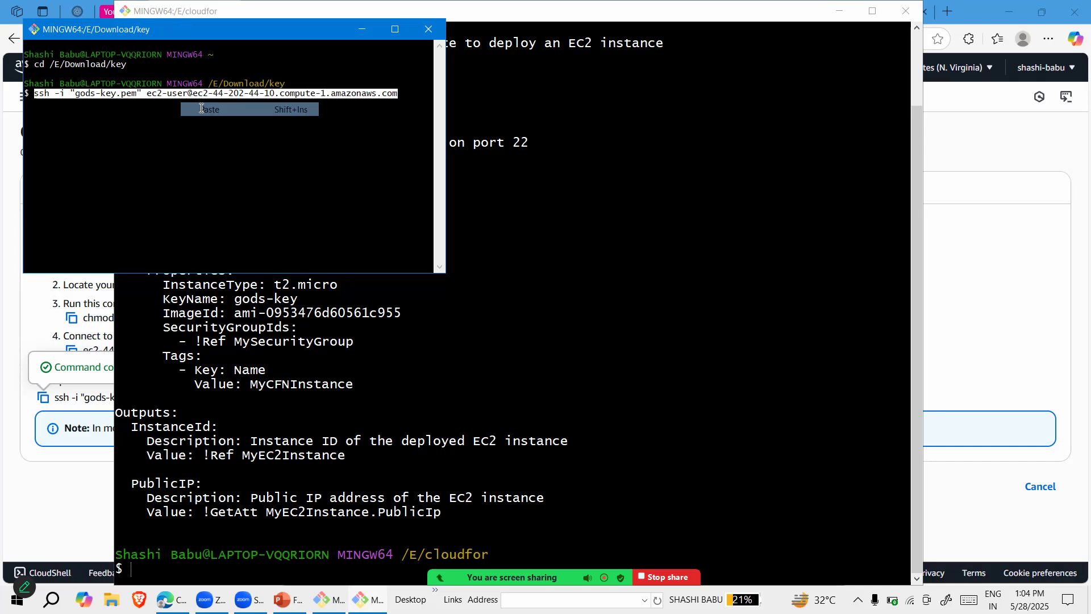
{"action": "key", "text": "Return"}
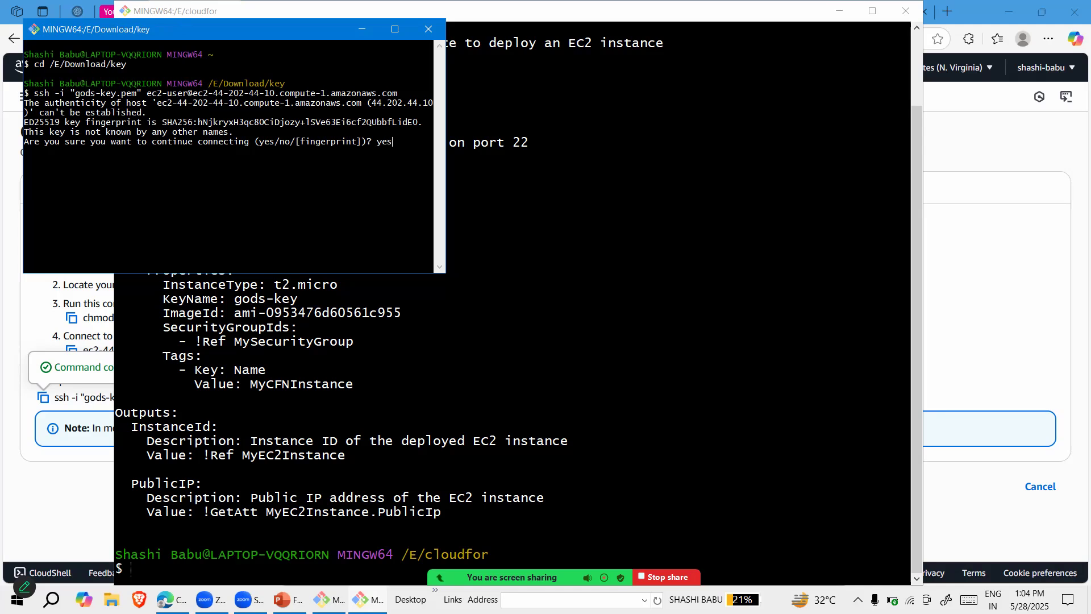
{"action": "key", "text": "Return"}
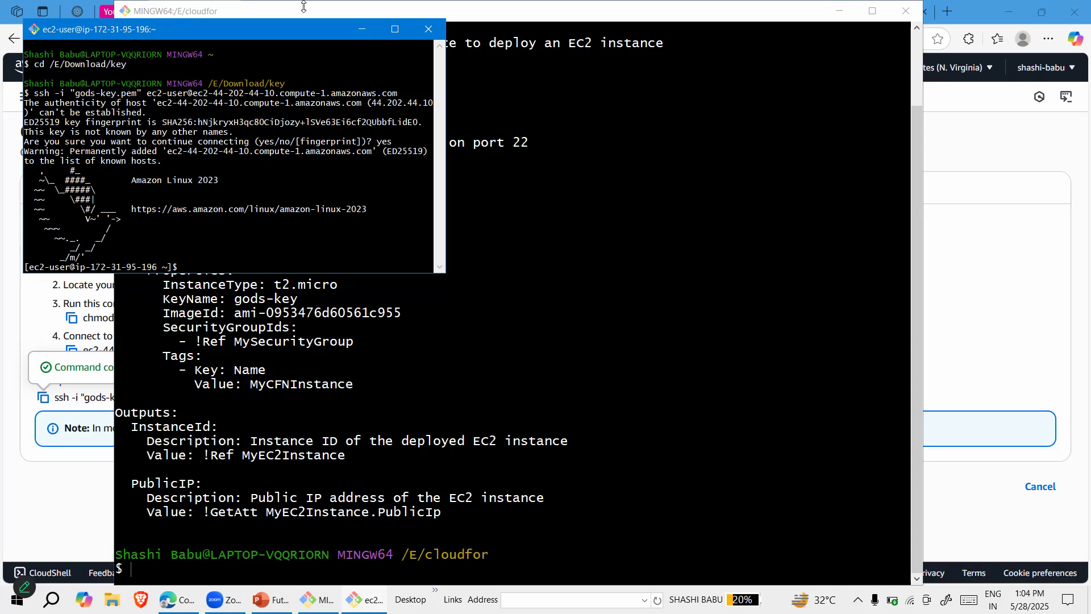
Maximize the terminal window with enlarged text and clear its output
{"action": "left_click", "coordinate": [395, 29]}
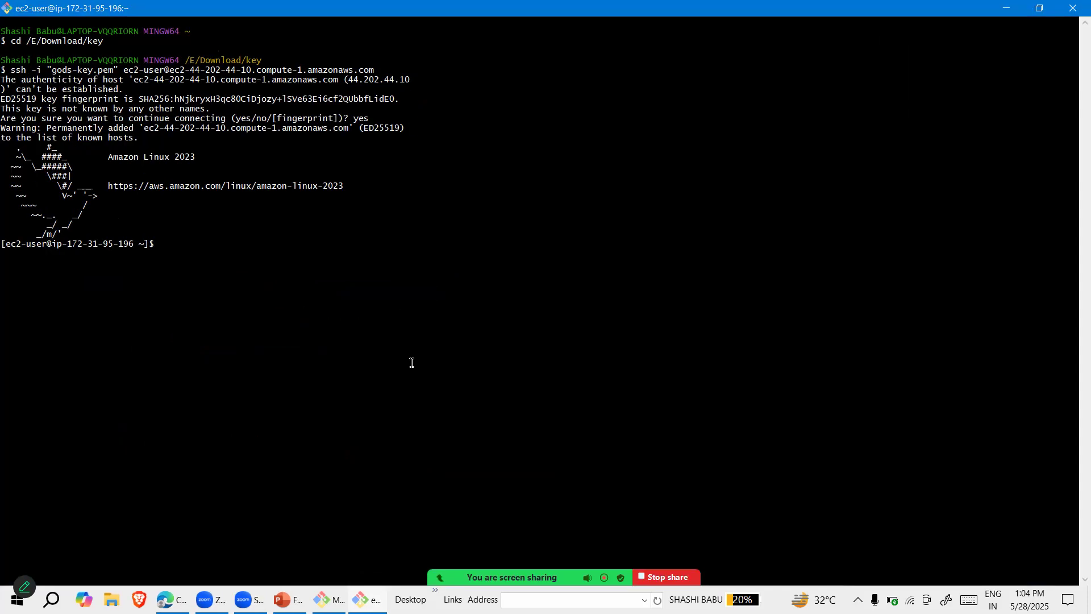
{"action": "scroll", "coordinate": [411, 362], "scroll_direction": "up", "scroll_amount": 5}
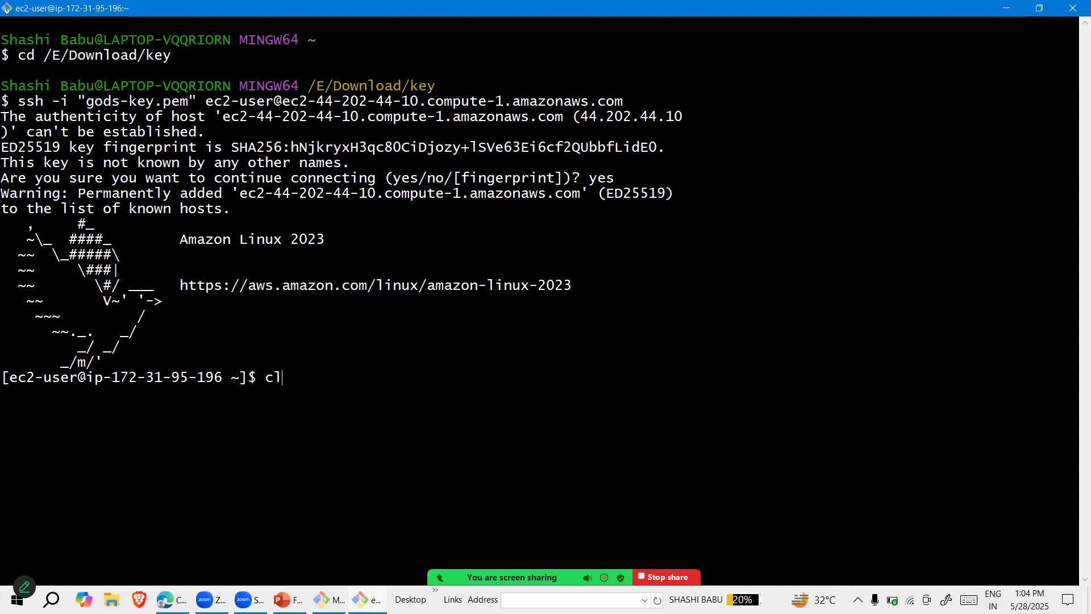
{"action": "key", "text": "BackSpace"}
{"action": "key", "text": "BackSpace"}
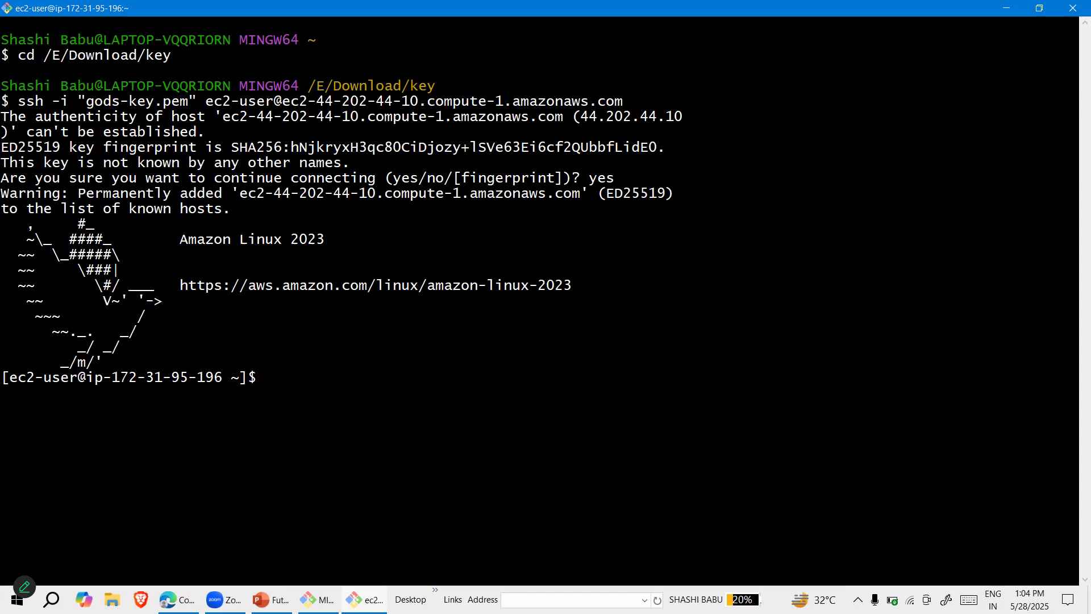
{"action": "type", "text": "clear"}
{"action": "key", "text": "Return"}
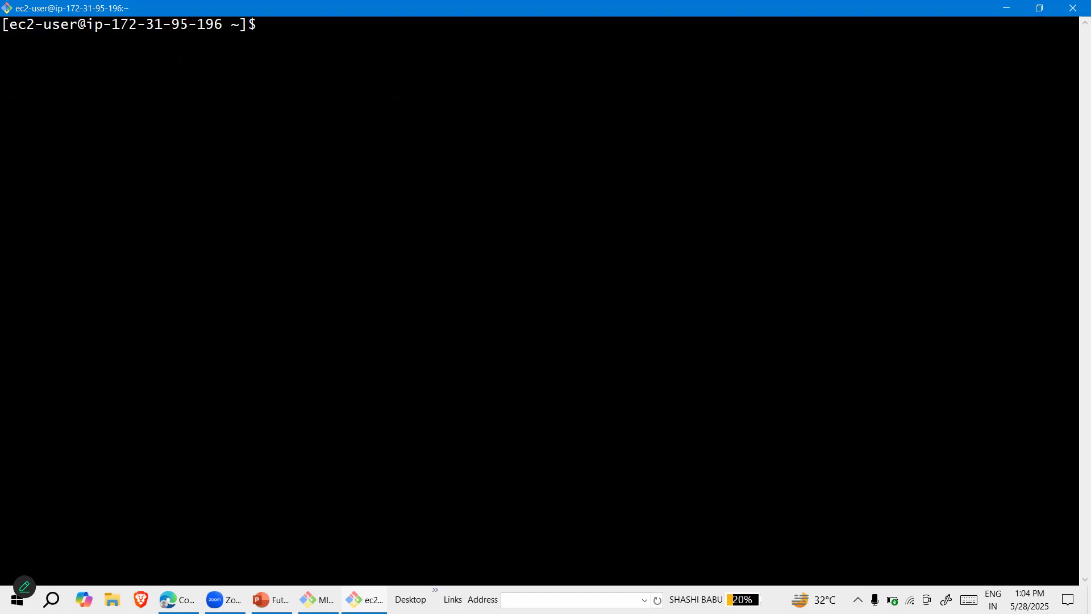
List the files in the instance's home directory with ls and end the SSH session with exit
{"action": "type", "text": "ls"}
{"action": "key", "text": "Return"}
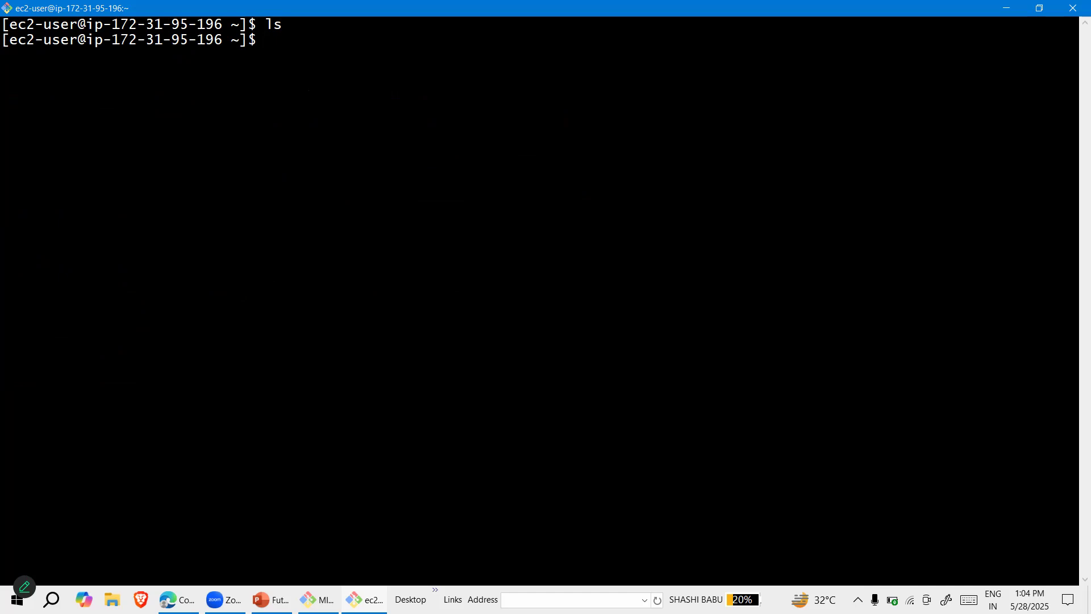
{"action": "type", "text": "exit"}
{"action": "key", "text": "Return"}
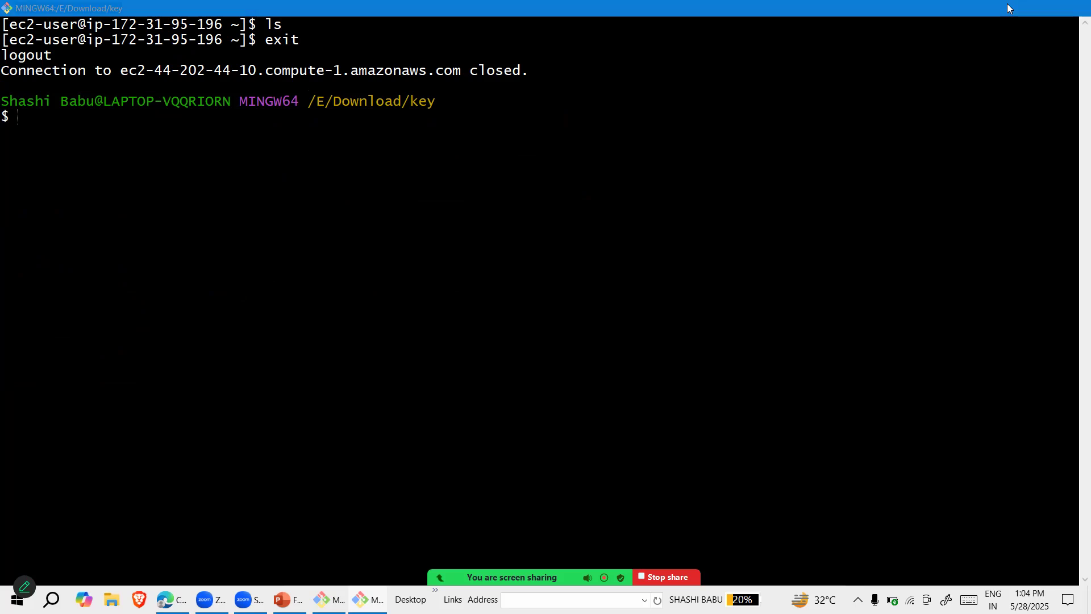
{"action": "left_click", "coordinate": [1006, 6]}
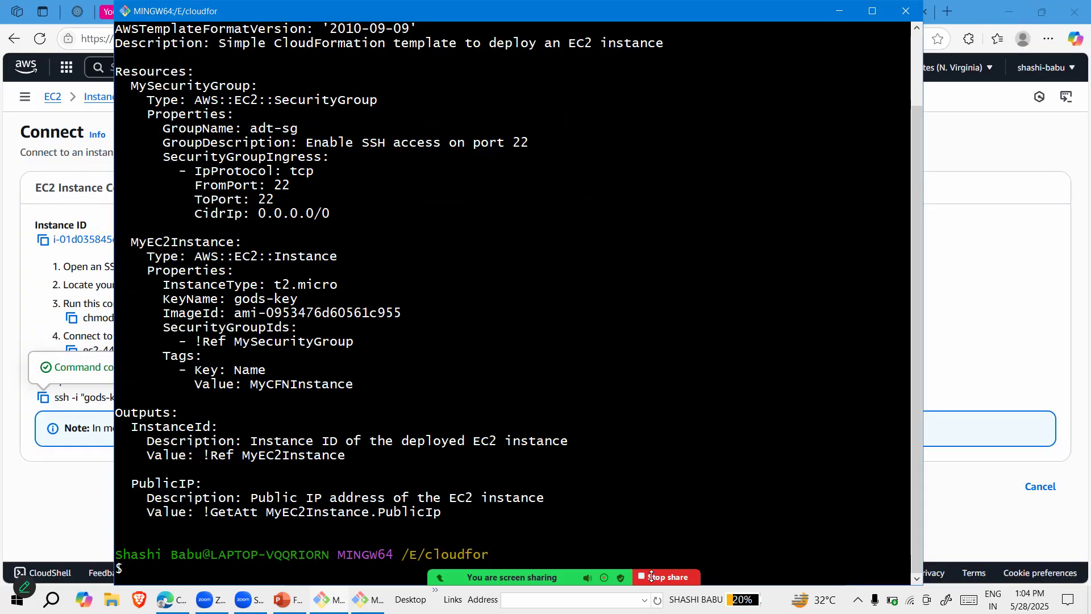
{"action": "mouse_move", "coordinate": [677, 553]}
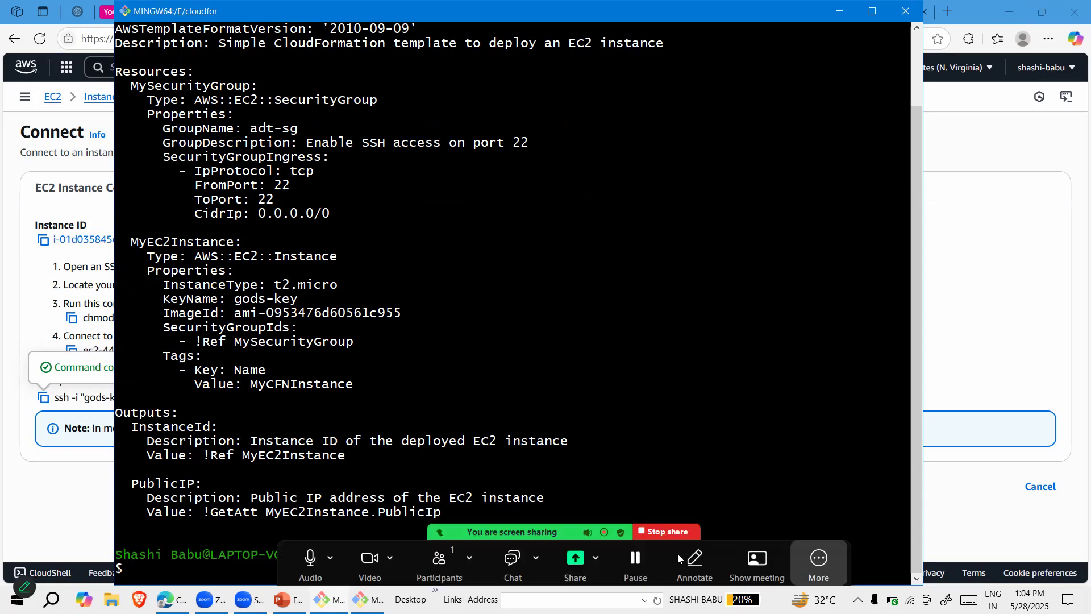
{"action": "left_click", "coordinate": [657, 531]}
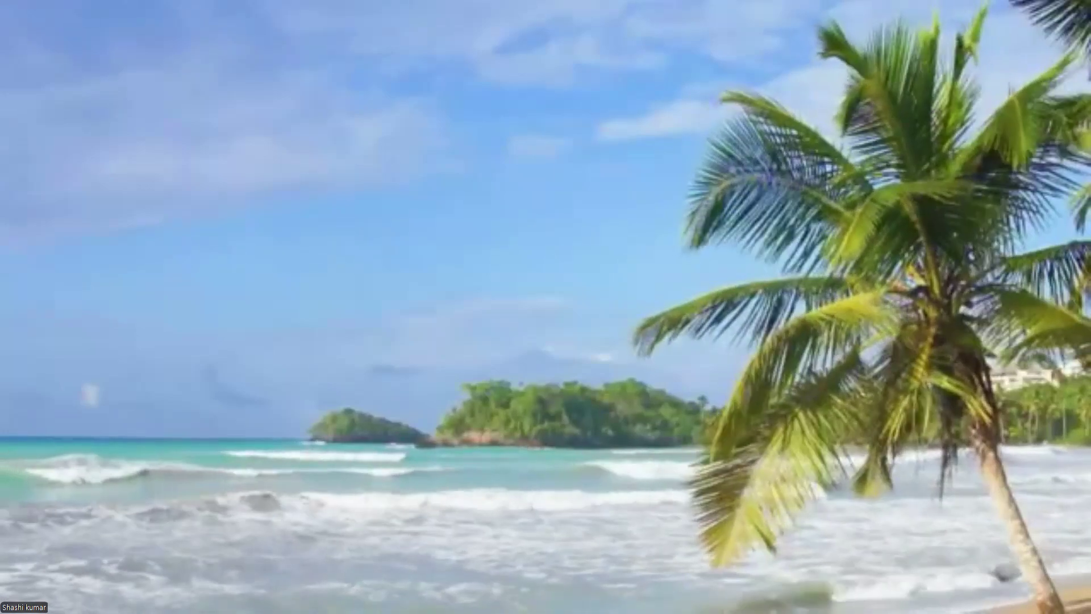